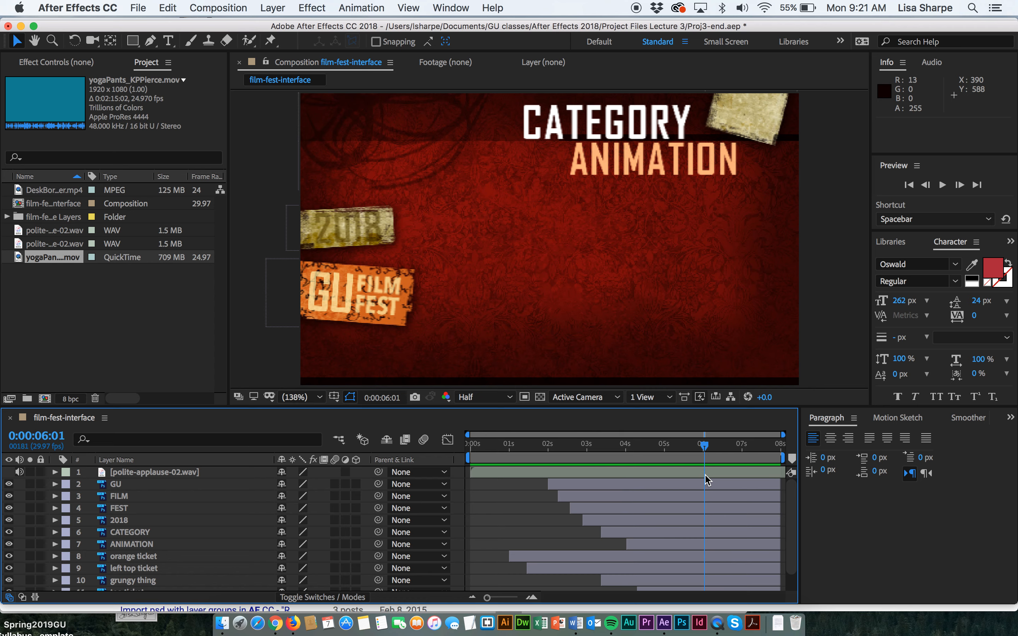
Examine the details of the DeskBornEinherjer.mp4 and yogaPants video clips and the layer stack of the film-fest-interface composition.
{"action": "left_click", "coordinate": [23, 192]}
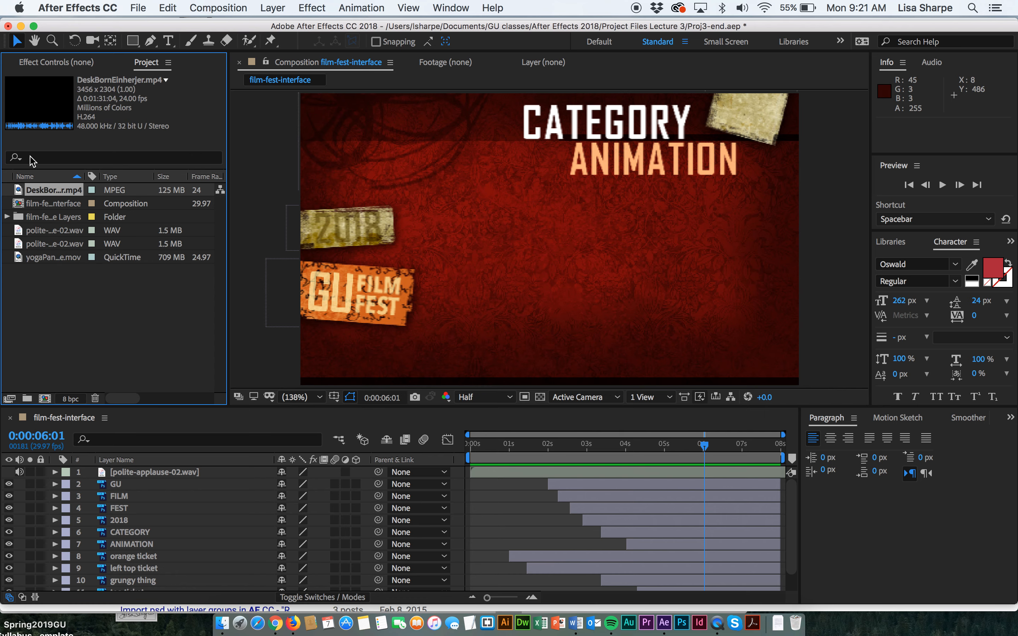
{"action": "left_click", "coordinate": [13, 263]}
{"action": "left_click", "coordinate": [18, 191]}
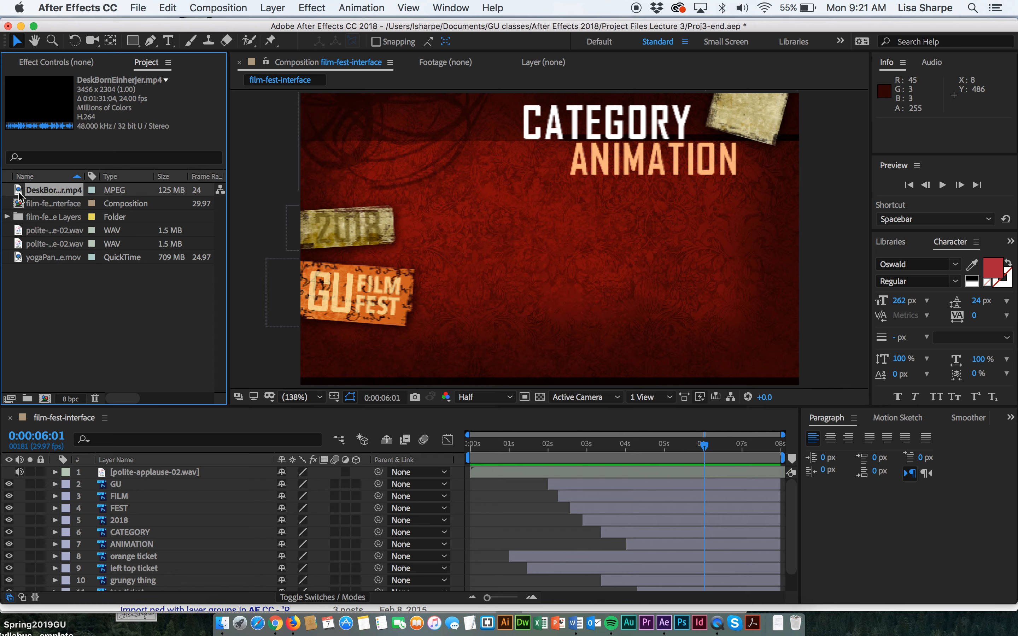
{"action": "left_click", "coordinate": [19, 258]}
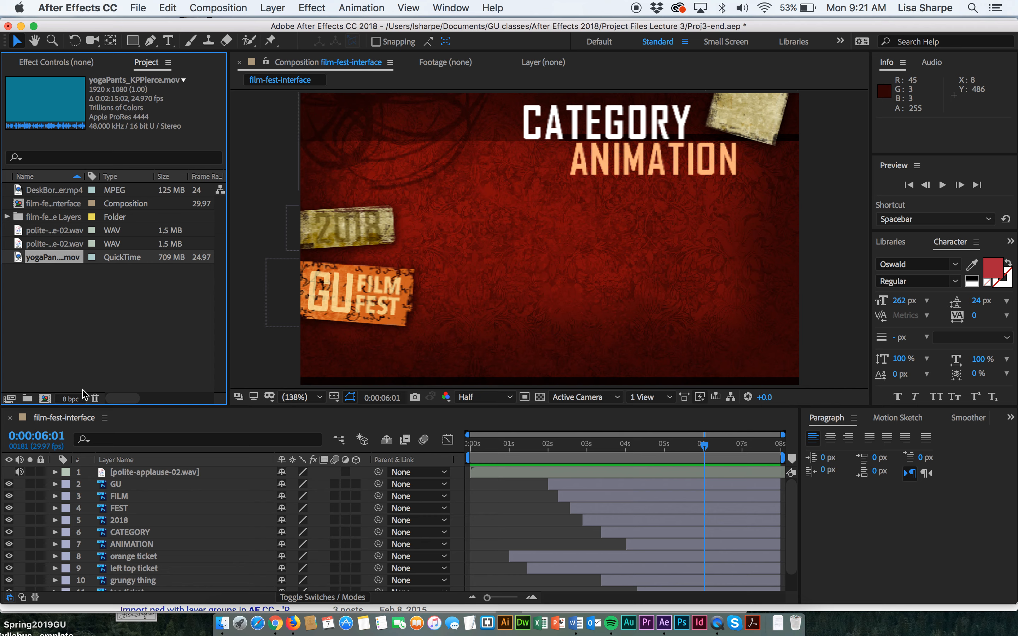
{"action": "scroll", "coordinate": [155, 516], "scroll_direction": "down", "scroll_amount": 2}
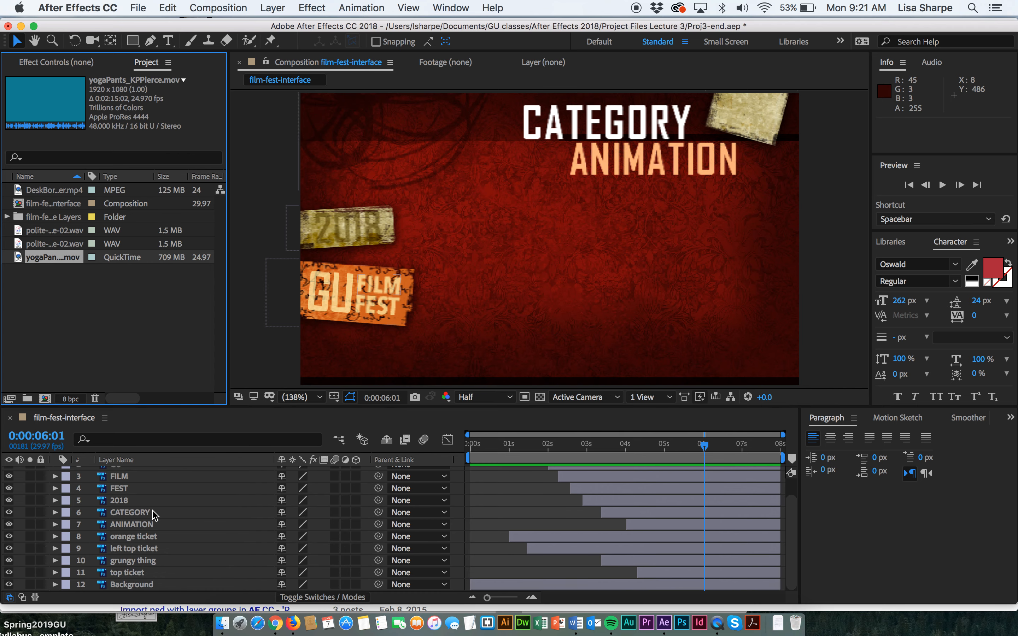
{"action": "scroll", "coordinate": [155, 515], "scroll_direction": "up", "scroll_amount": 2}
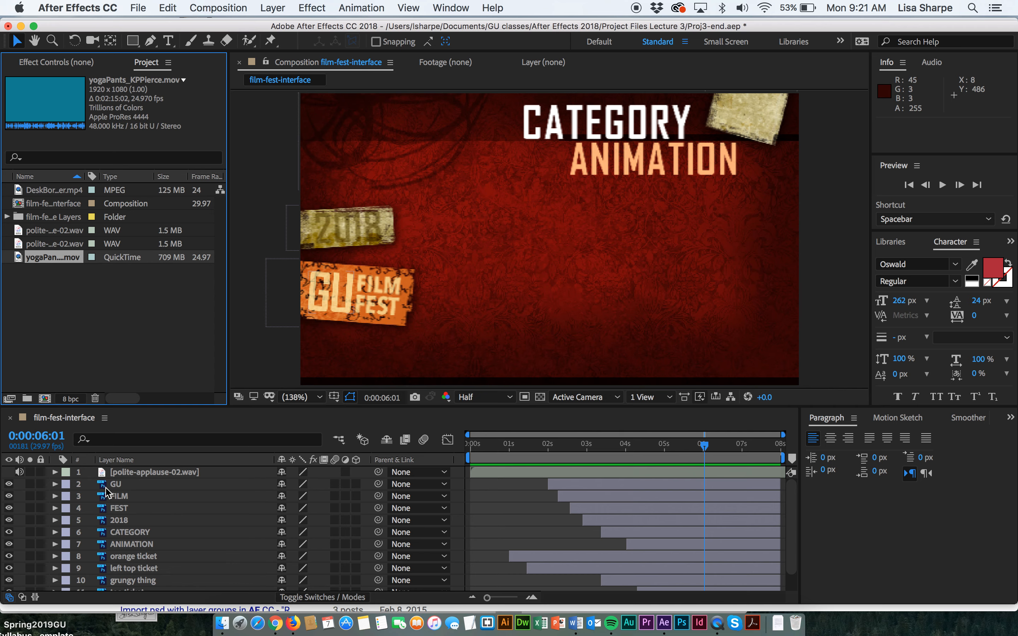
Pre-compose all layers, including the applause audio, as "Graphics and type", moving all attributes and adjusting the duration to the selected layers' time span.
{"action": "left_click", "coordinate": [167, 486]}
{"action": "scroll", "coordinate": [162, 543], "scroll_direction": "down", "scroll_amount": 2}
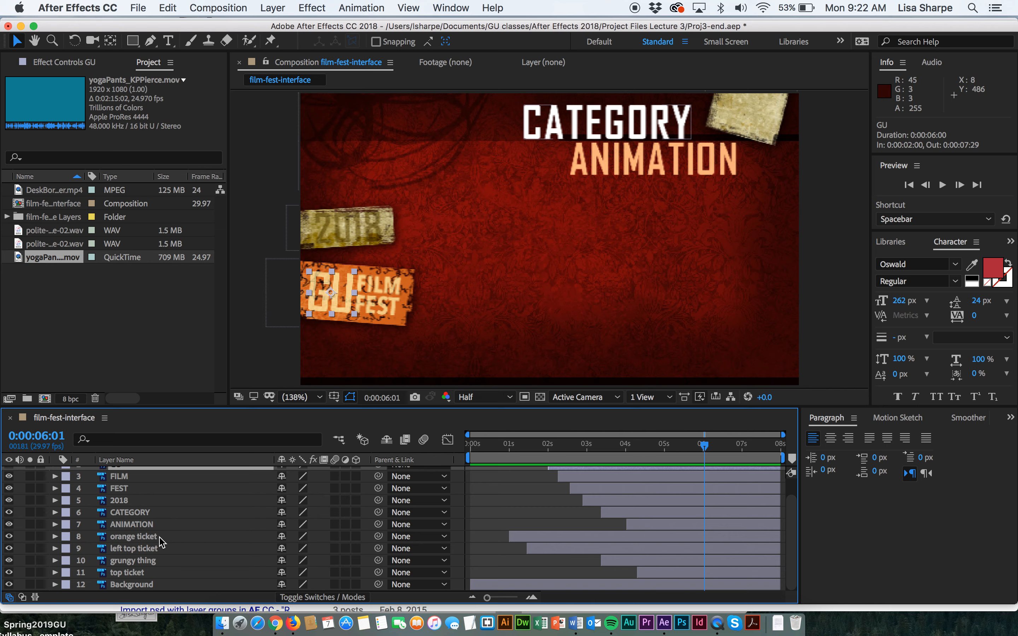
{"action": "key", "text": "super+a"}
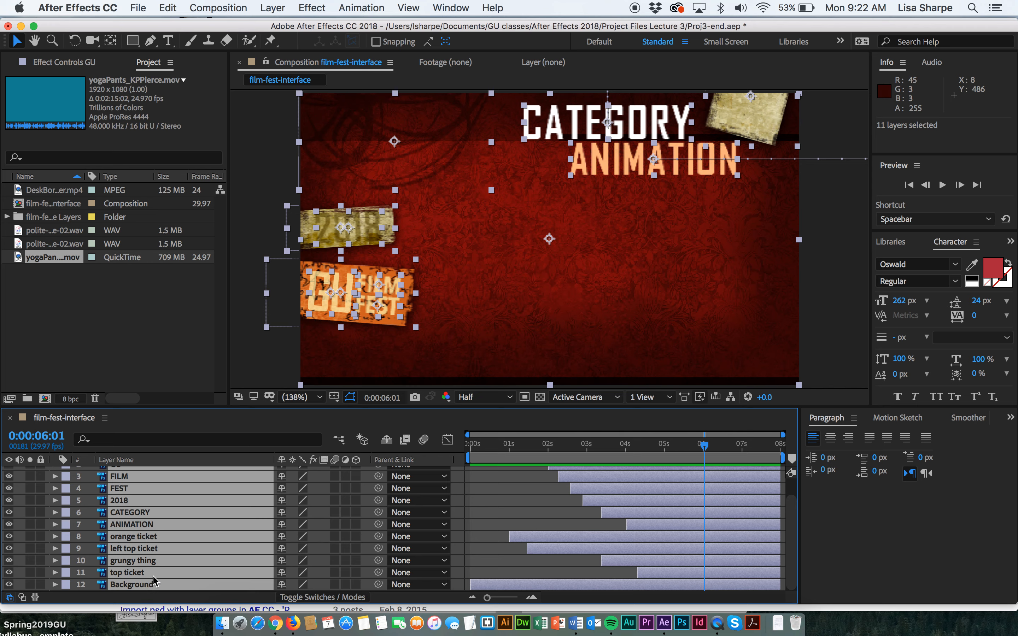
{"action": "scroll", "coordinate": [154, 568], "scroll_direction": "up", "scroll_amount": 1}
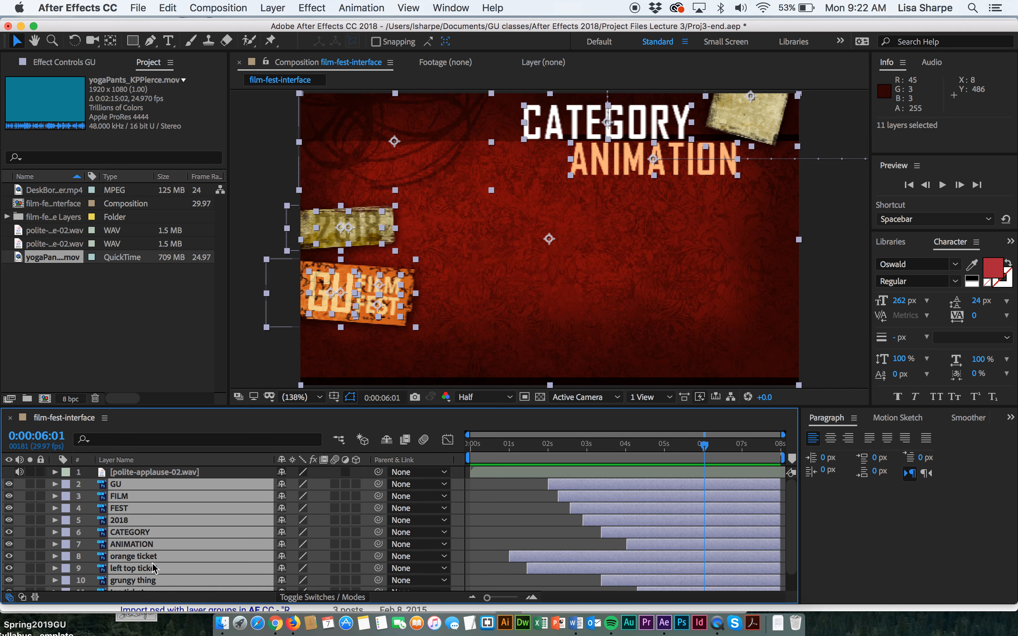
{"action": "scroll", "coordinate": [154, 568], "scroll_direction": "up", "scroll_amount": 2}
{"action": "left_click", "coordinate": [164, 477], "text": "shift"}
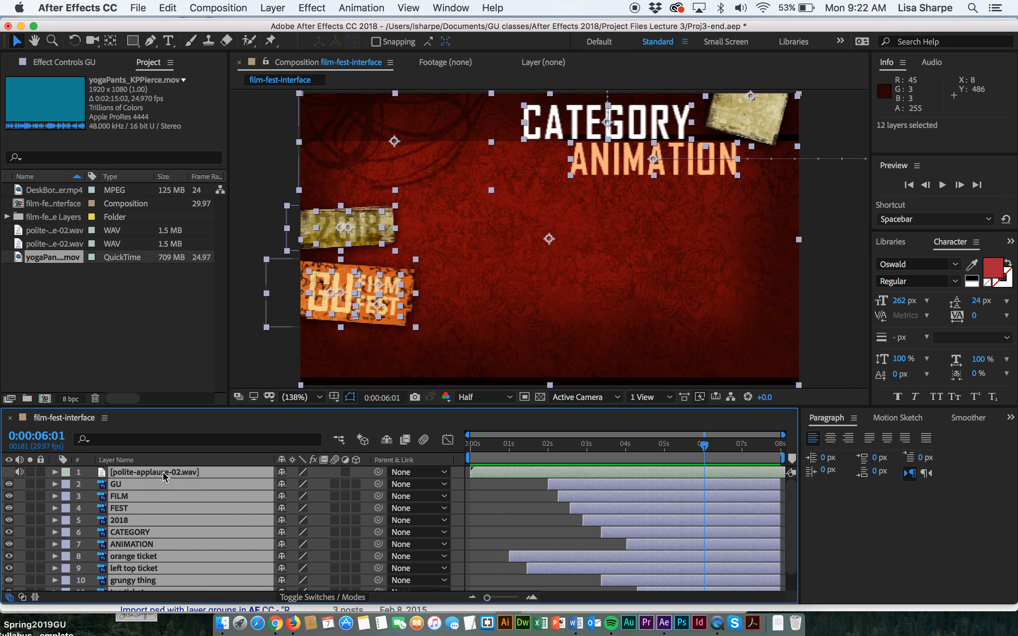
{"action": "left_click", "coordinate": [230, 5]}
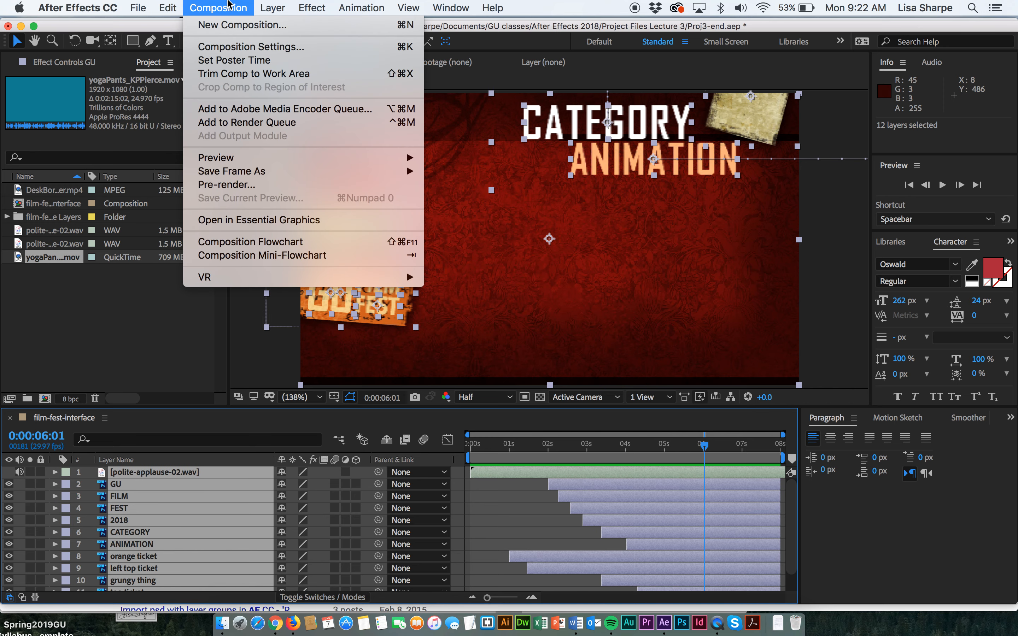
{"action": "mouse_move", "coordinate": [273, 8]}
{"action": "mouse_move", "coordinate": [286, 27]}
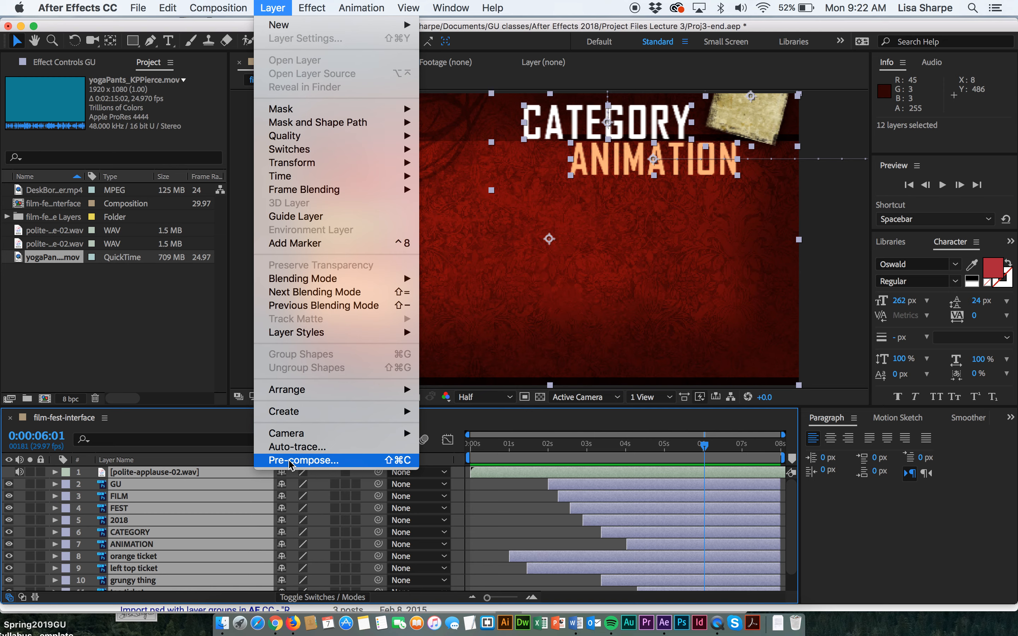
{"action": "left_click", "coordinate": [290, 460]}
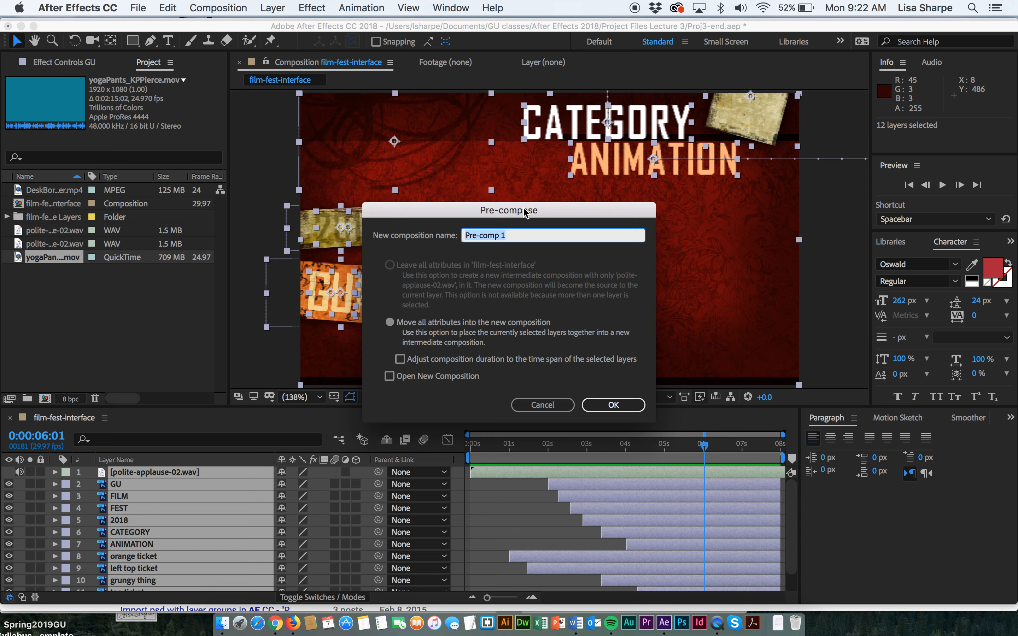
{"action": "type", "text": "Graphics and r"}
{"action": "key", "text": "BackSpace"}
{"action": "type", "text": "type"}
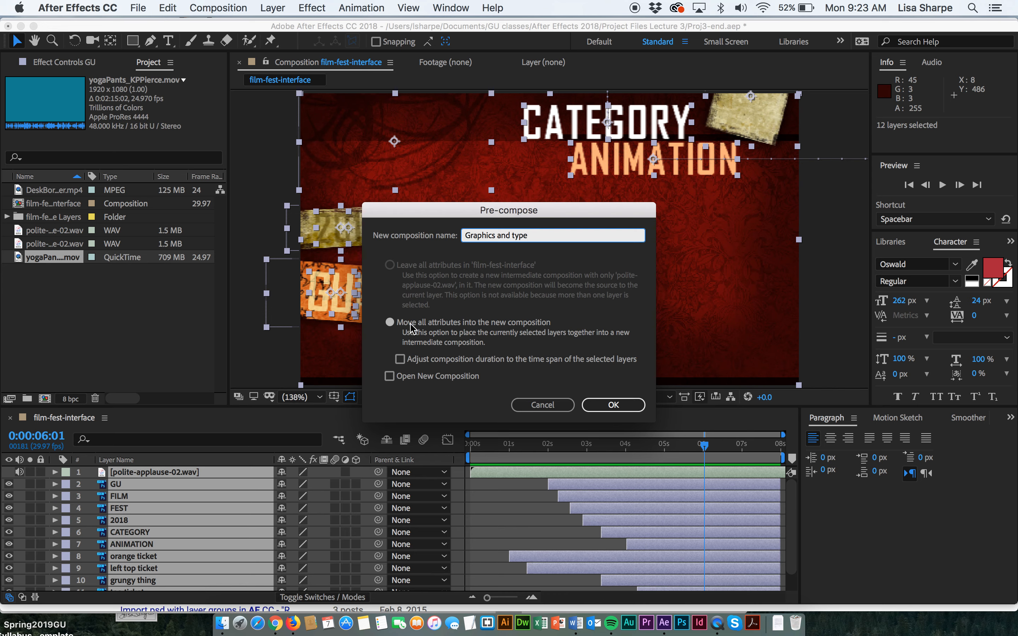
{"action": "left_click", "coordinate": [400, 360]}
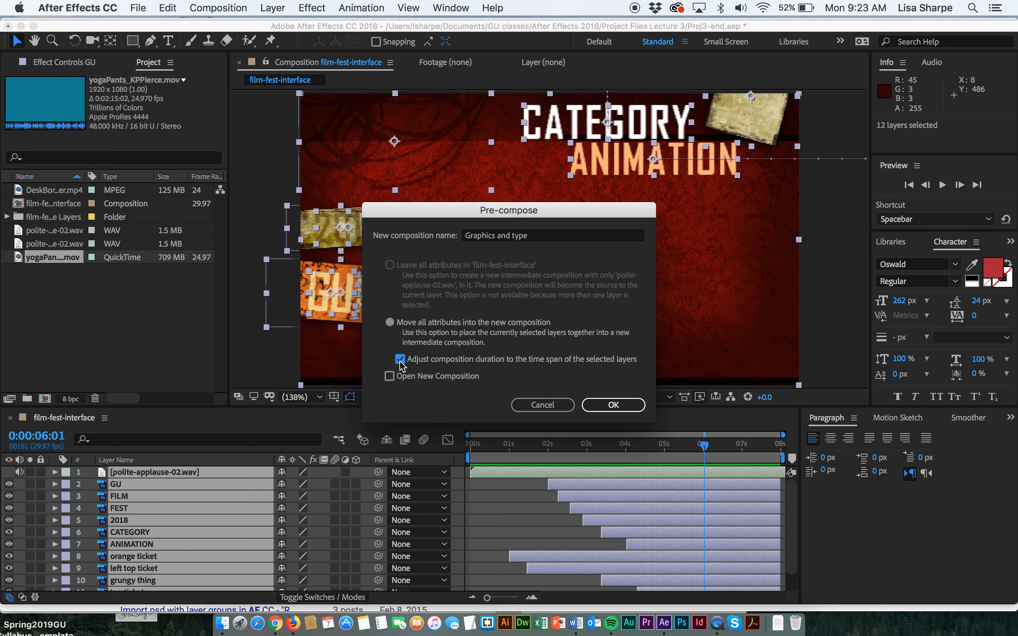
{"action": "left_click", "coordinate": [614, 405]}
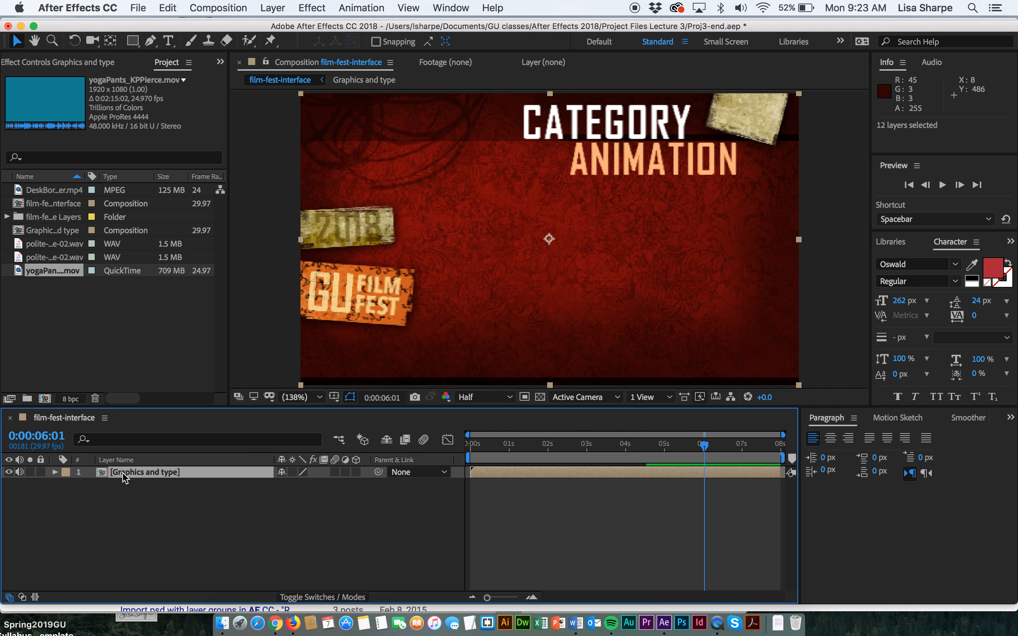
Preview the film-fest-interface composition from its first frame and return to the start.
{"action": "left_click_drag", "start_coordinate": [705, 446], "coordinate": [435, 477]}
{"action": "key", "text": "space"}
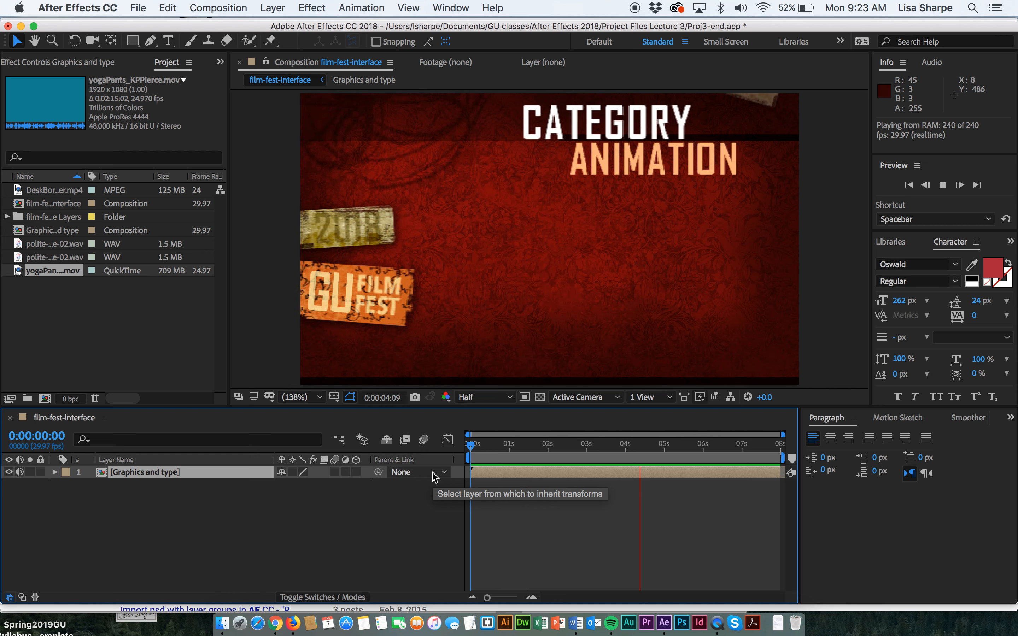
{"action": "key", "text": "space"}
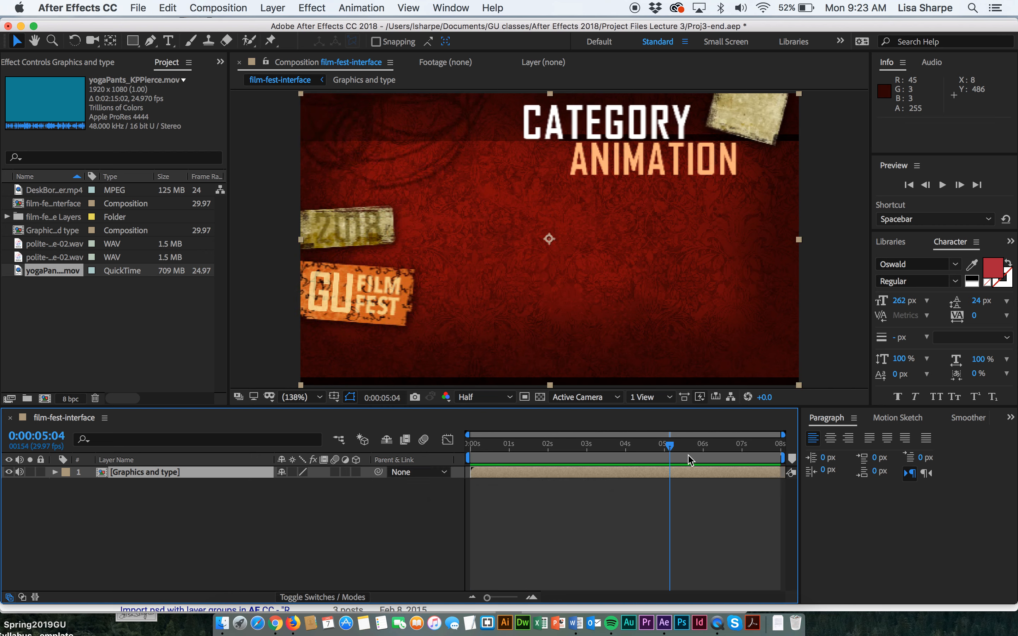
{"action": "left_click_drag", "start_coordinate": [669, 445], "coordinate": [456, 456]}
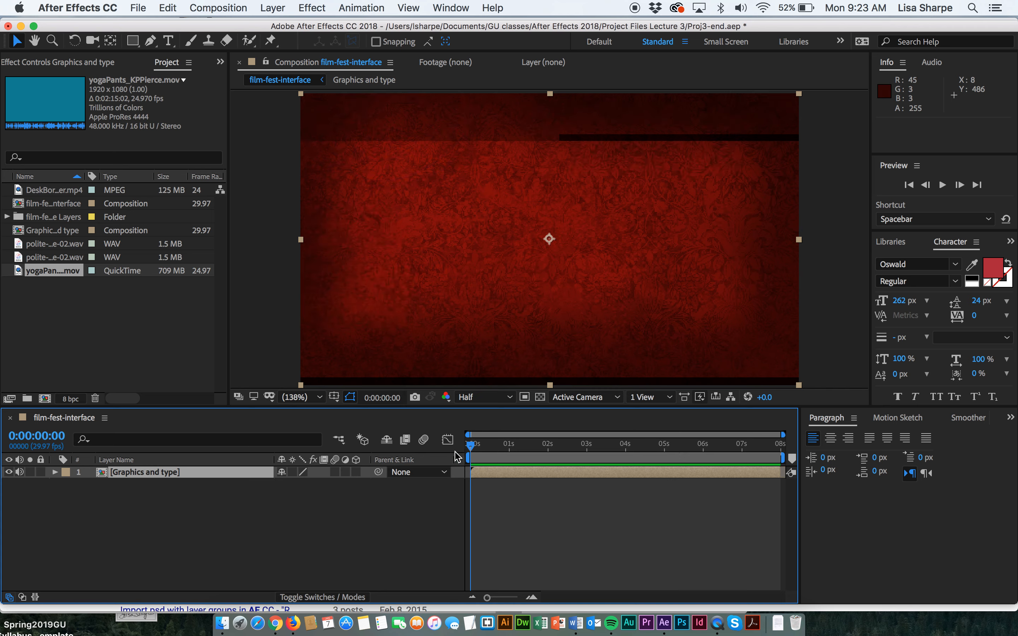
Set the current time to 0:00:06:00 and add DeskBornEinherjer.mp4 to the timeline below the Graphics and type layer.
{"action": "left_click", "coordinate": [14, 190]}
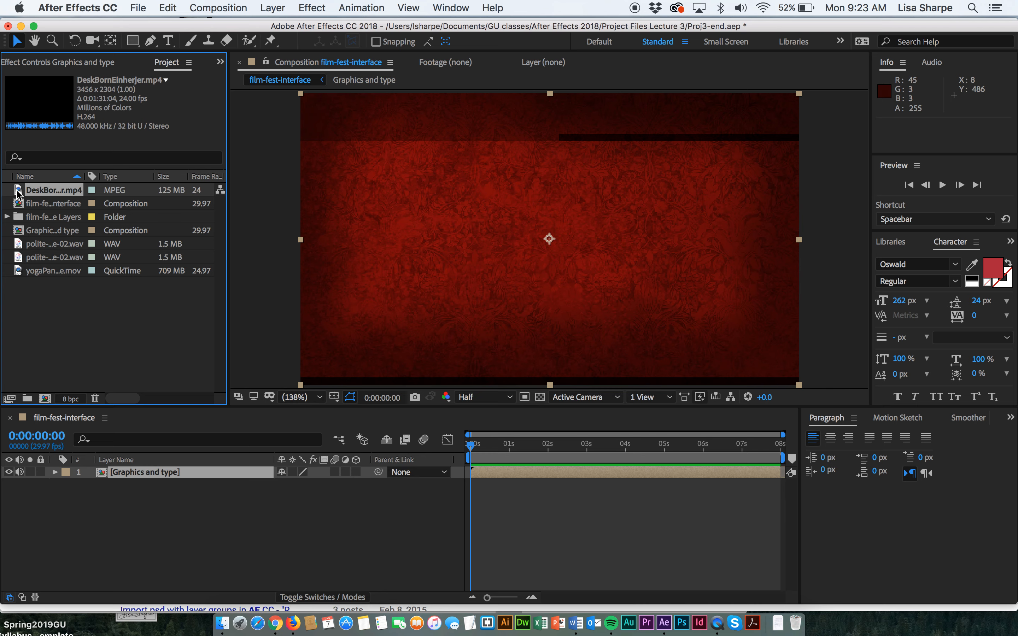
{"action": "left_click_drag", "start_coordinate": [471, 445], "coordinate": [706, 467]}
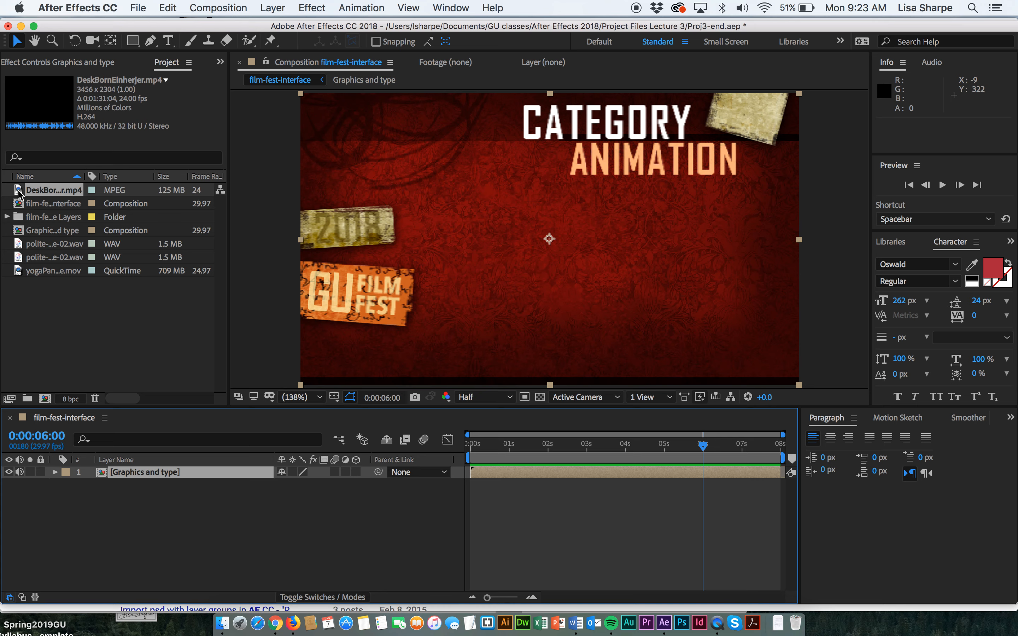
{"action": "left_click_drag", "start_coordinate": [18, 192], "coordinate": [325, 512]}
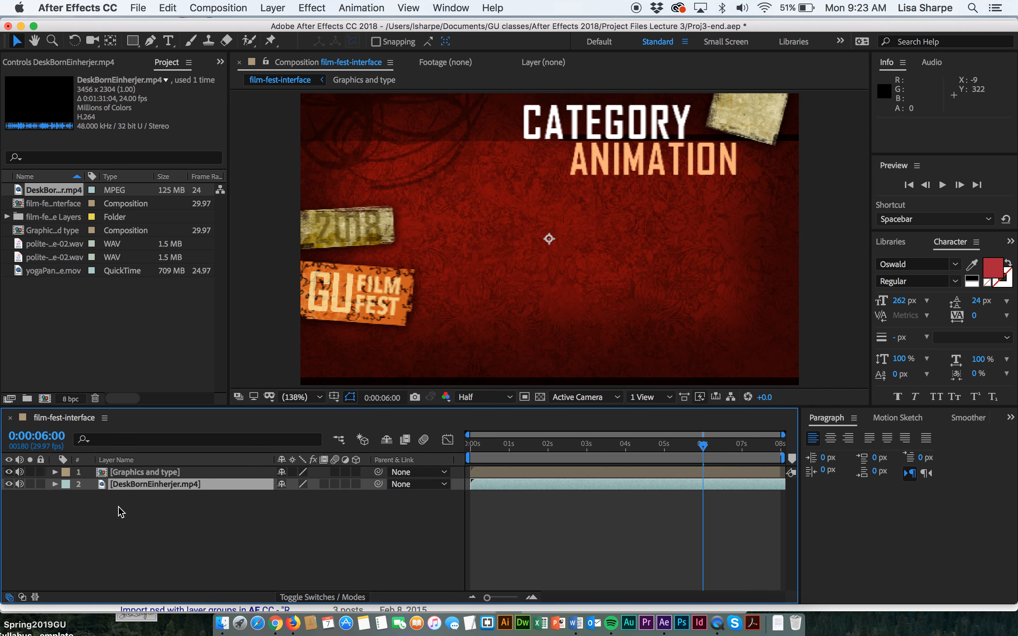
Place the DeskBornEinherjer.mp4 layer above Graphics and type and move it to about 182, -11 at time 0:00:04:25.
{"action": "left_click_drag", "start_coordinate": [708, 448], "coordinate": [720, 490]}
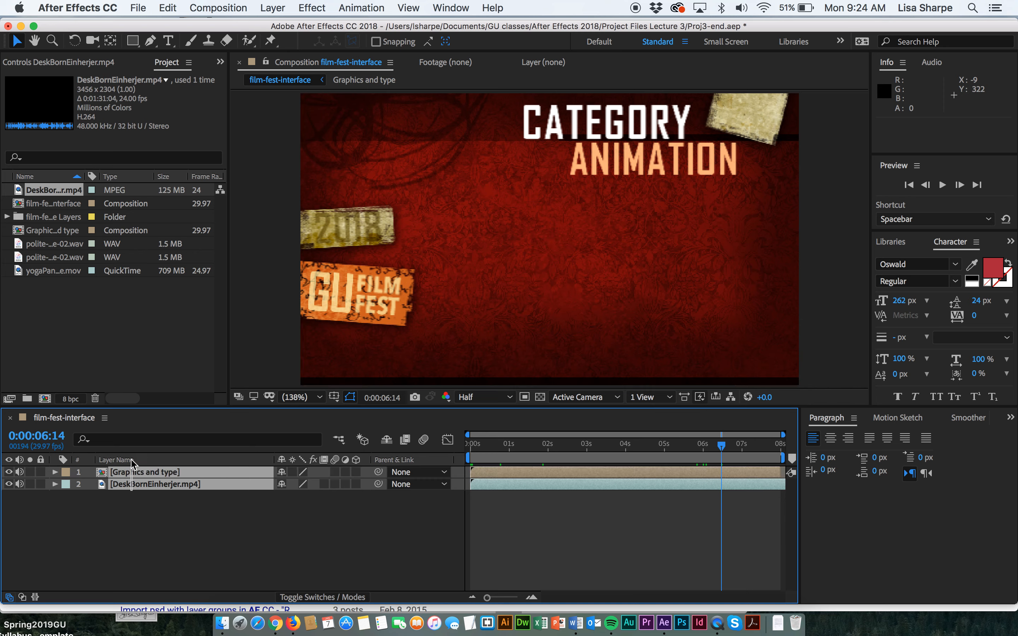
{"action": "left_click", "coordinate": [131, 496]}
{"action": "left_click_drag", "start_coordinate": [133, 491], "coordinate": [141, 475]}
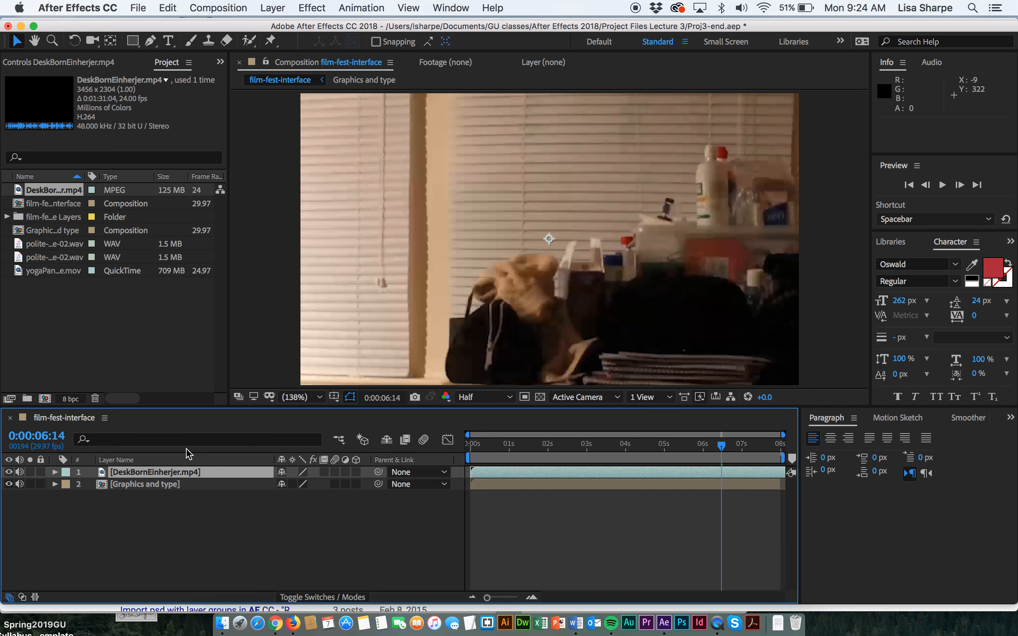
{"action": "left_click_drag", "start_coordinate": [722, 450], "coordinate": [657, 450]}
{"action": "left_click_drag", "start_coordinate": [564, 295], "coordinate": [414, 167]}
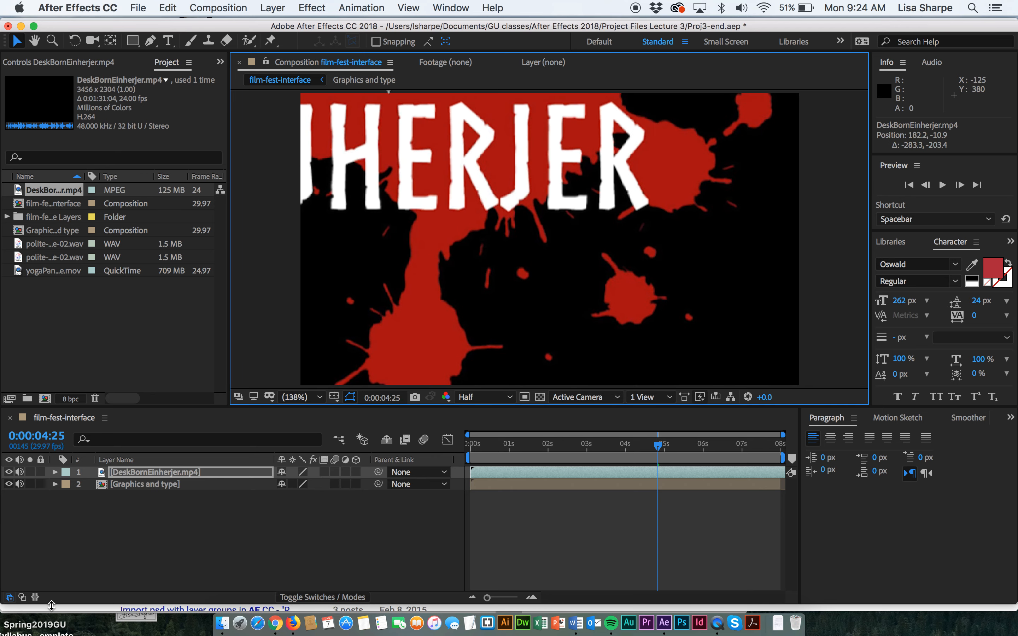
Show the timeline's transfer controls and its In, Out, Duration and Stretch columns, keeping the layer switches displayed.
{"action": "left_click", "coordinate": [23, 597]}
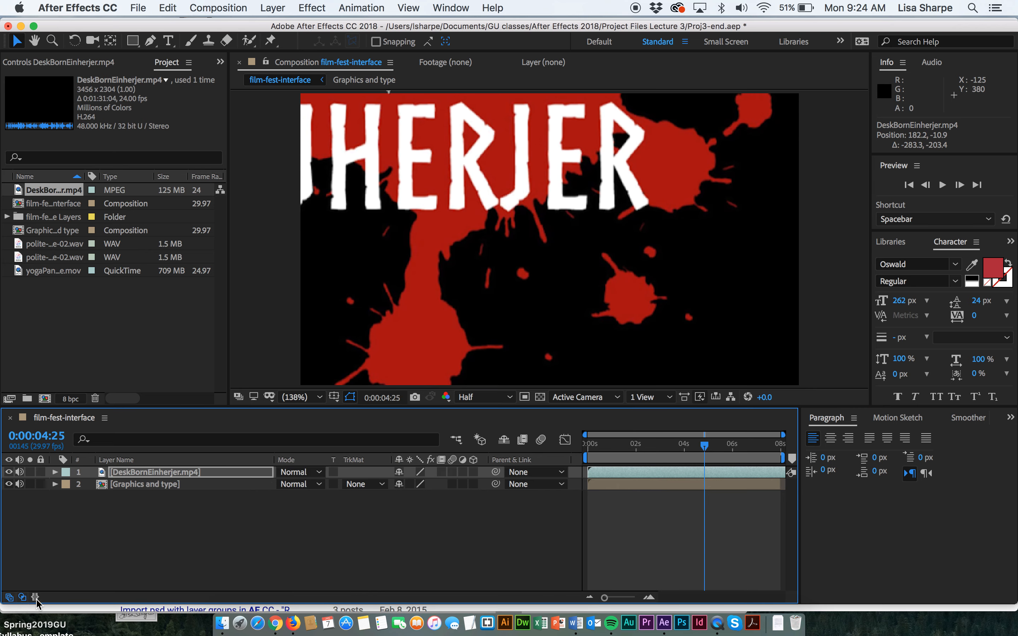
{"action": "left_click", "coordinate": [9, 597]}
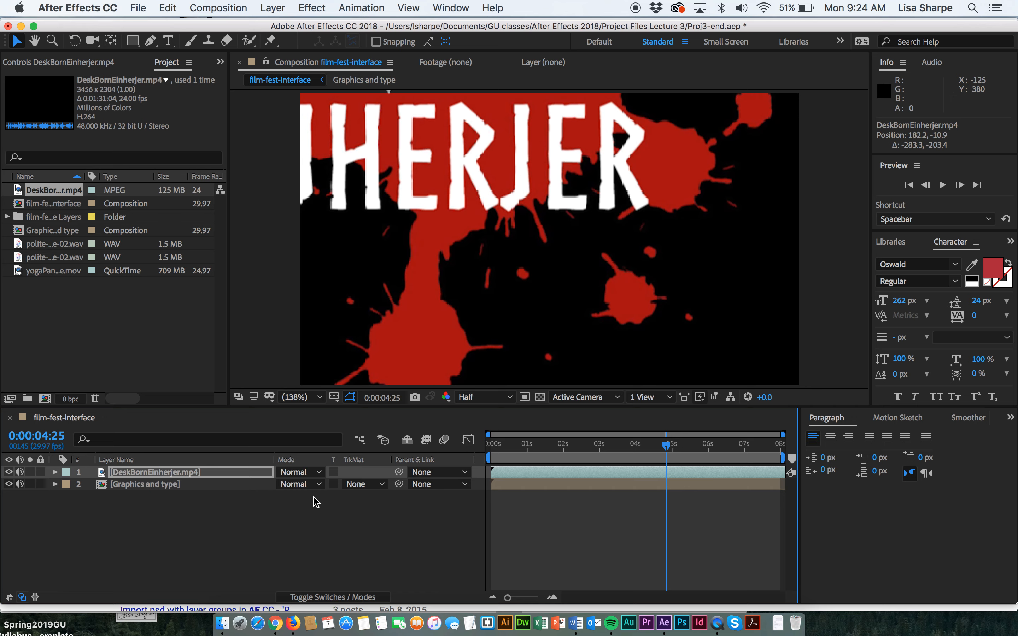
{"action": "left_click", "coordinate": [9, 597]}
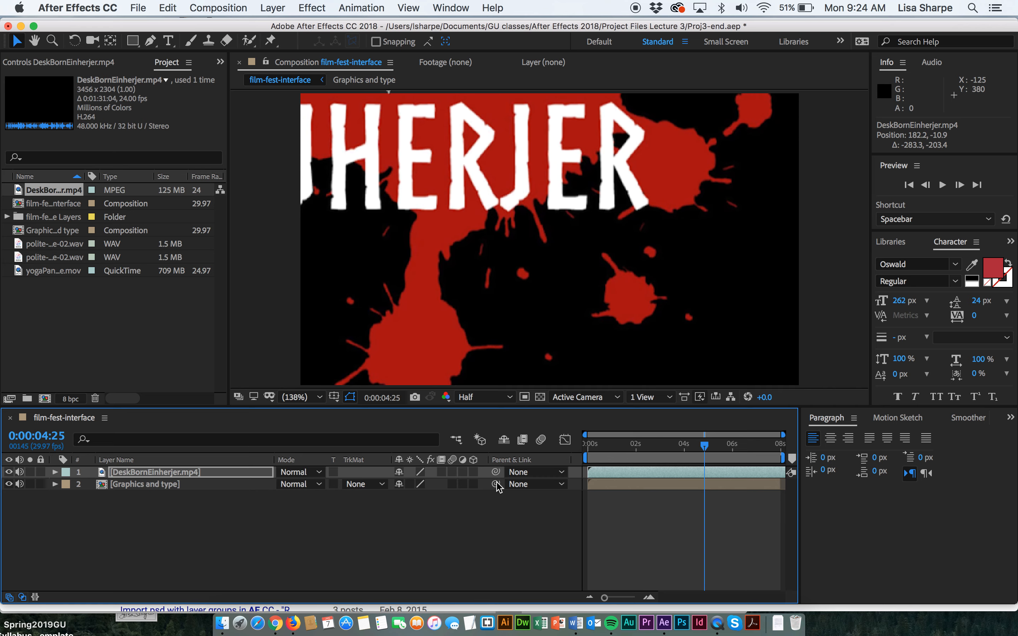
{"action": "left_click", "coordinate": [35, 598]}
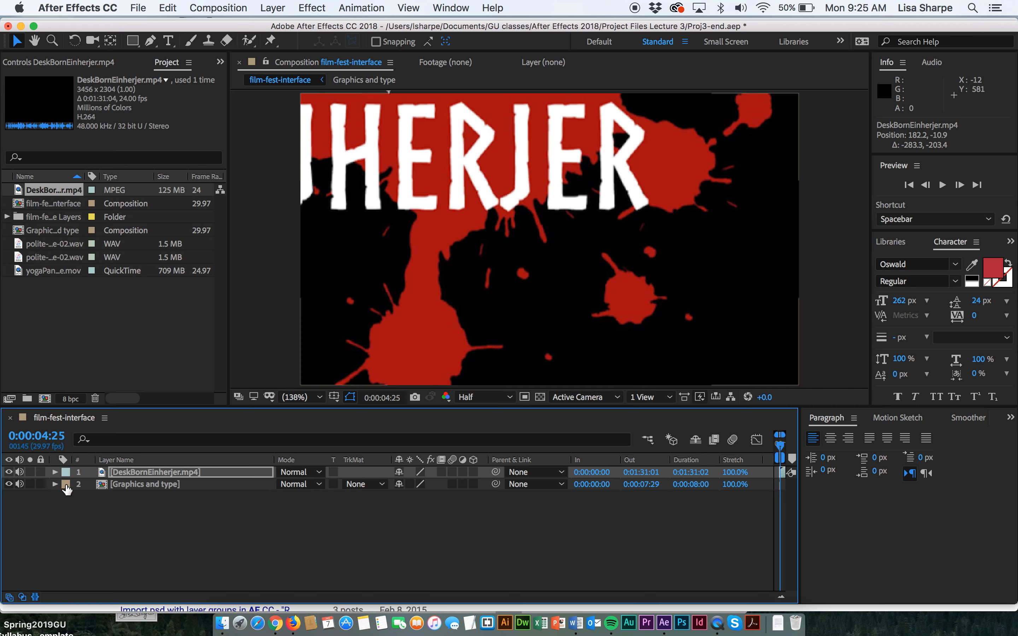
{"action": "left_click", "coordinate": [112, 488]}
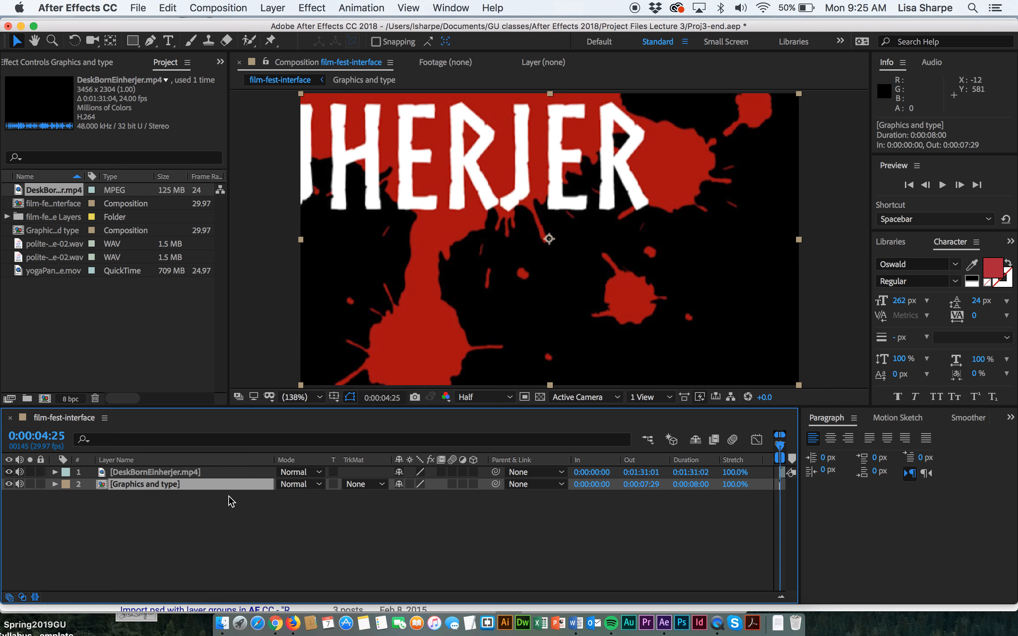
{"action": "mouse_move", "coordinate": [400, 302]}
{"action": "left_mouse_down"}
{"action": "mouse_move", "coordinate": [445, 270]}
{"action": "mouse_move", "coordinate": [383, 296]}
{"action": "left_mouse_up"}
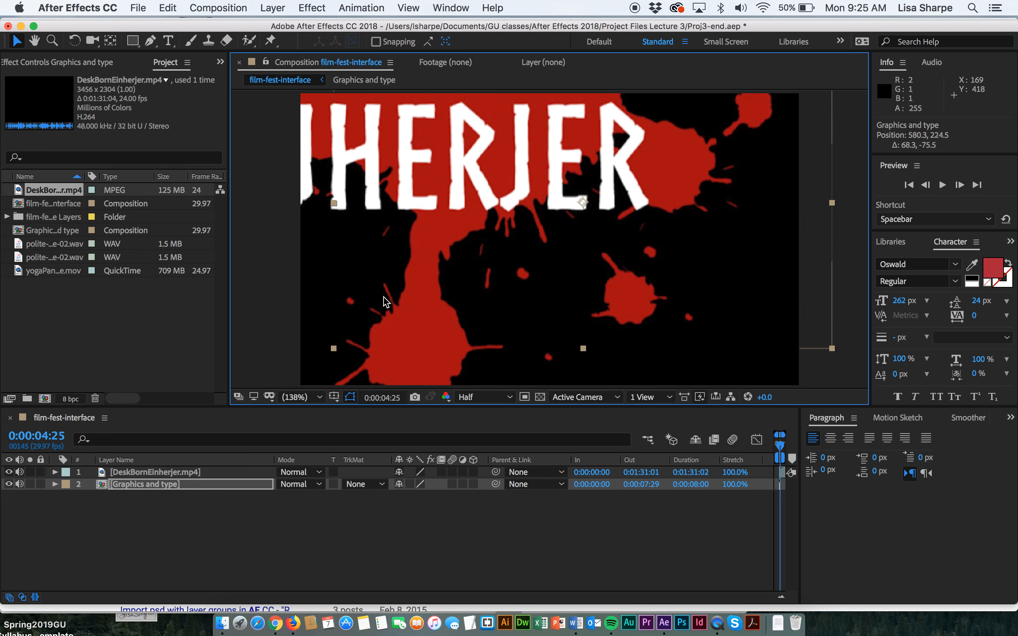
{"action": "key", "text": "super+z"}
Lock the Graphics and type layer against accidental edits.
{"action": "left_click", "coordinate": [41, 484]}
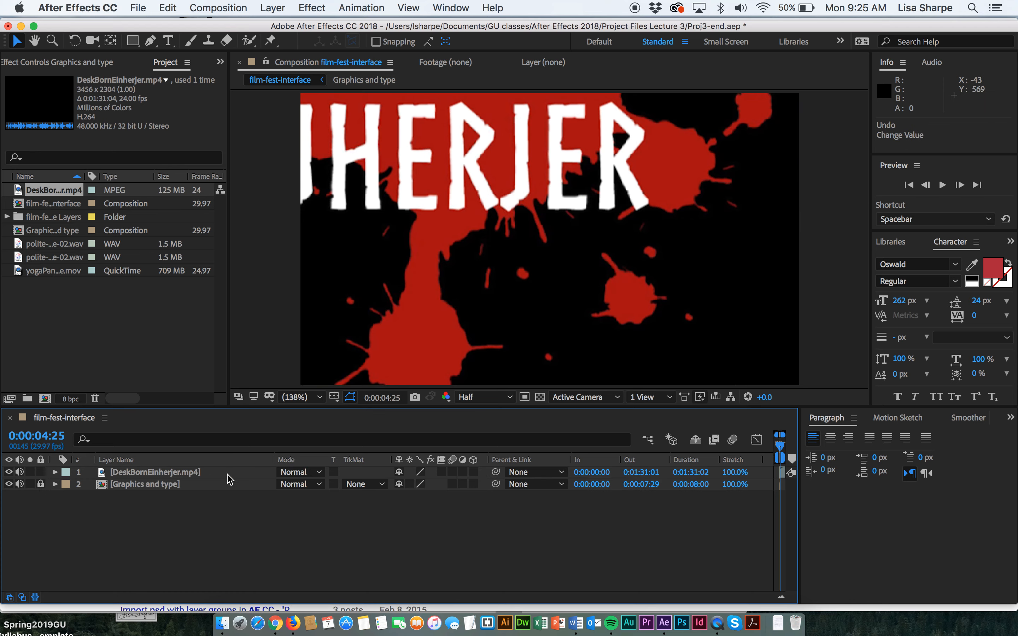
Move the DeskBornEinherjer.mp4 layer diagonally down across the composition to about 1292, 1043.
{"action": "left_click_drag", "start_coordinate": [604, 219], "coordinate": [630, 265]}
{"action": "scroll", "coordinate": [602, 235], "scroll_direction": "up", "scroll_amount": 2}
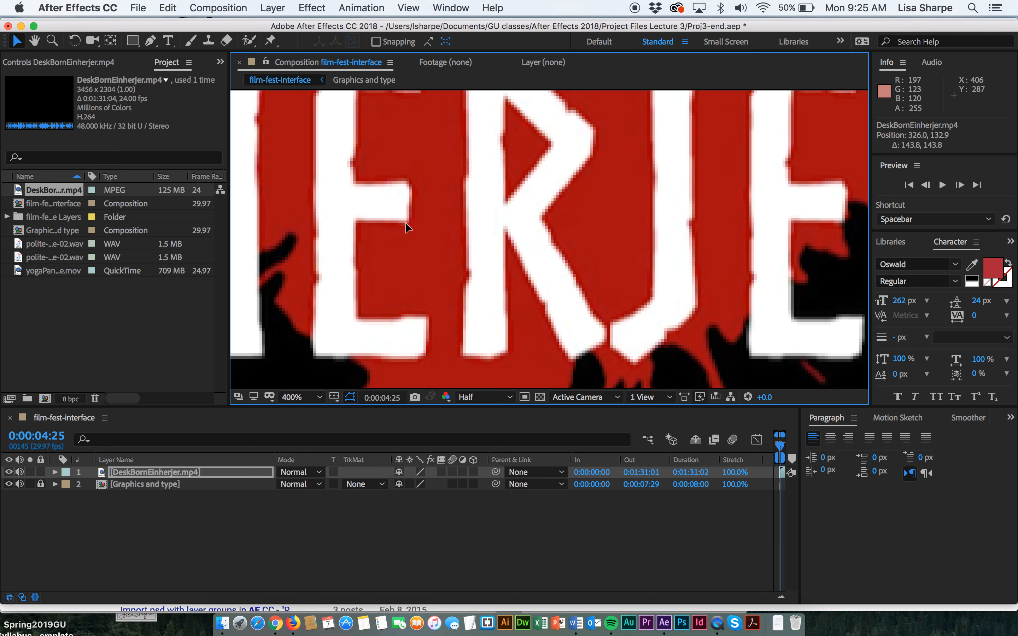
{"action": "left_click_drag", "start_coordinate": [403, 219], "coordinate": [509, 305]}
{"action": "left_click_drag", "start_coordinate": [468, 263], "coordinate": [669, 436]}
{"action": "left_click_drag", "start_coordinate": [636, 309], "coordinate": [559, 295]}
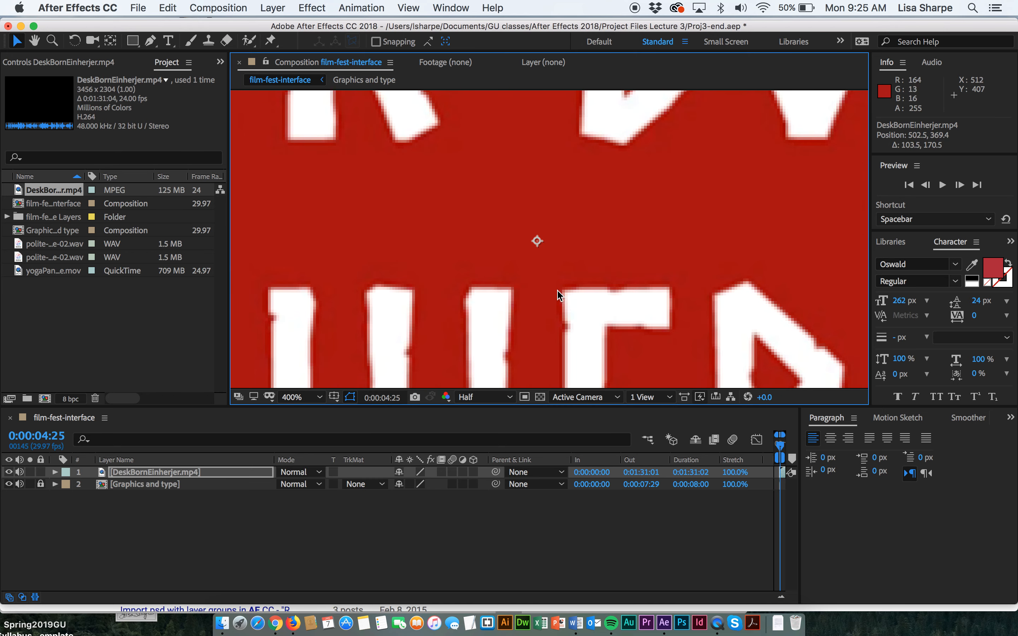
{"action": "left_click_drag", "start_coordinate": [451, 165], "coordinate": [563, 317]}
{"action": "left_click_drag", "start_coordinate": [347, 191], "coordinate": [489, 296]}
{"action": "left_click_drag", "start_coordinate": [364, 170], "coordinate": [484, 289]}
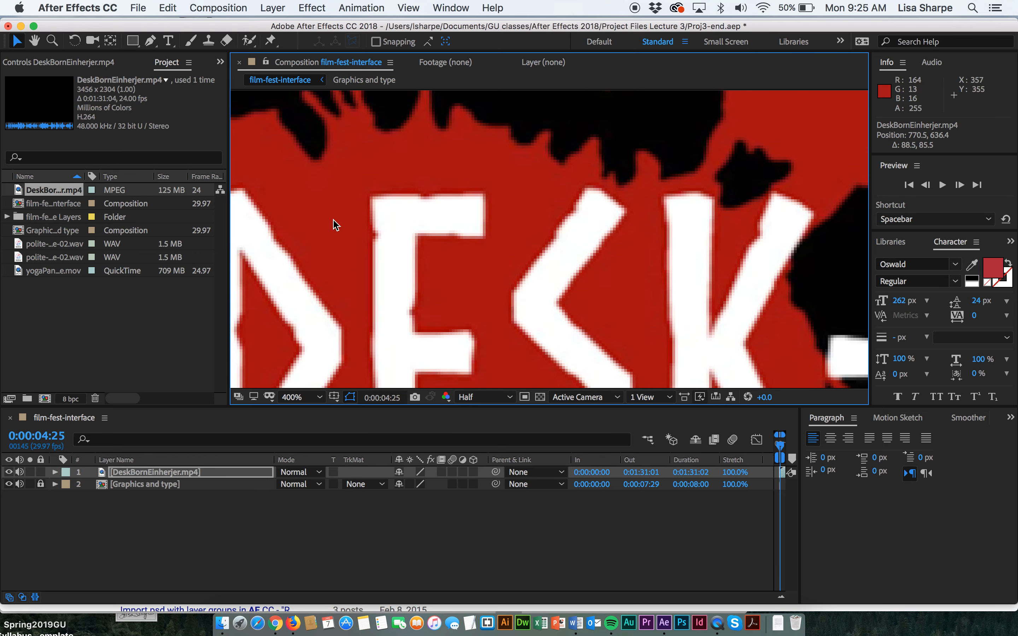
{"action": "left_click_drag", "start_coordinate": [336, 223], "coordinate": [615, 335]}
{"action": "left_click_drag", "start_coordinate": [382, 212], "coordinate": [541, 326]}
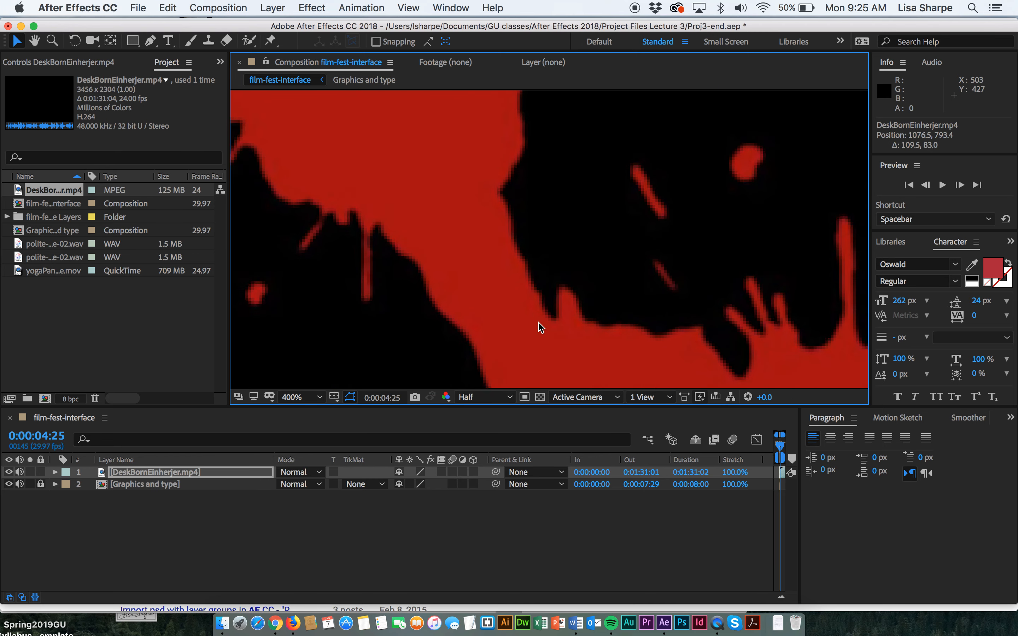
{"action": "right_click", "coordinate": [423, 199]}
{"action": "left_click", "coordinate": [328, 125]}
{"action": "left_click_drag", "start_coordinate": [337, 126], "coordinate": [542, 392]}
{"action": "left_click_drag", "start_coordinate": [455, 256], "coordinate": [549, 353]}
{"action": "left_click_drag", "start_coordinate": [475, 324], "coordinate": [408, 216]}
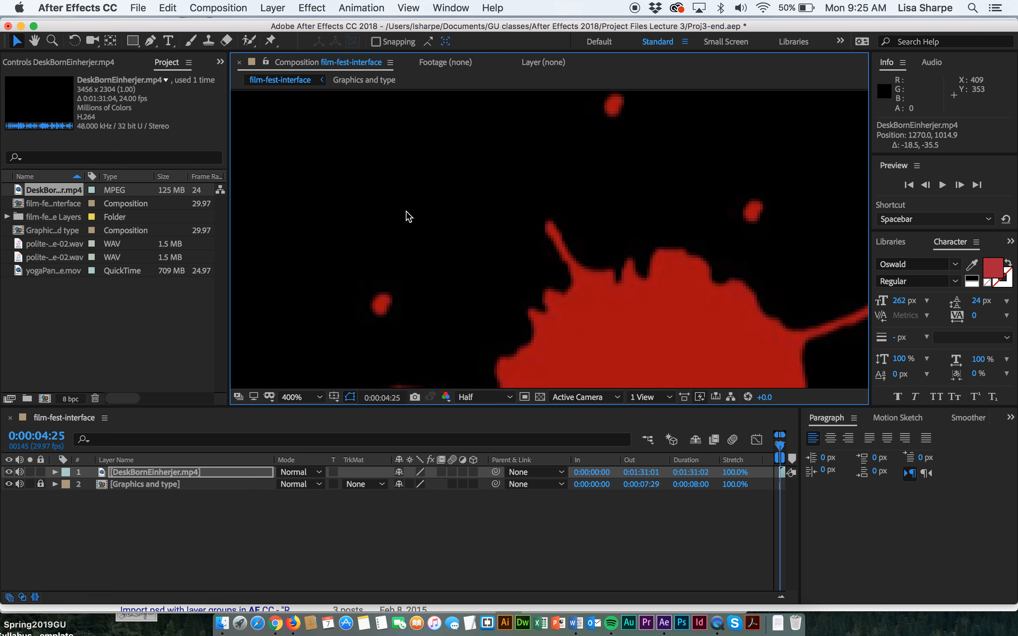
{"action": "left_click", "coordinate": [48, 63]}
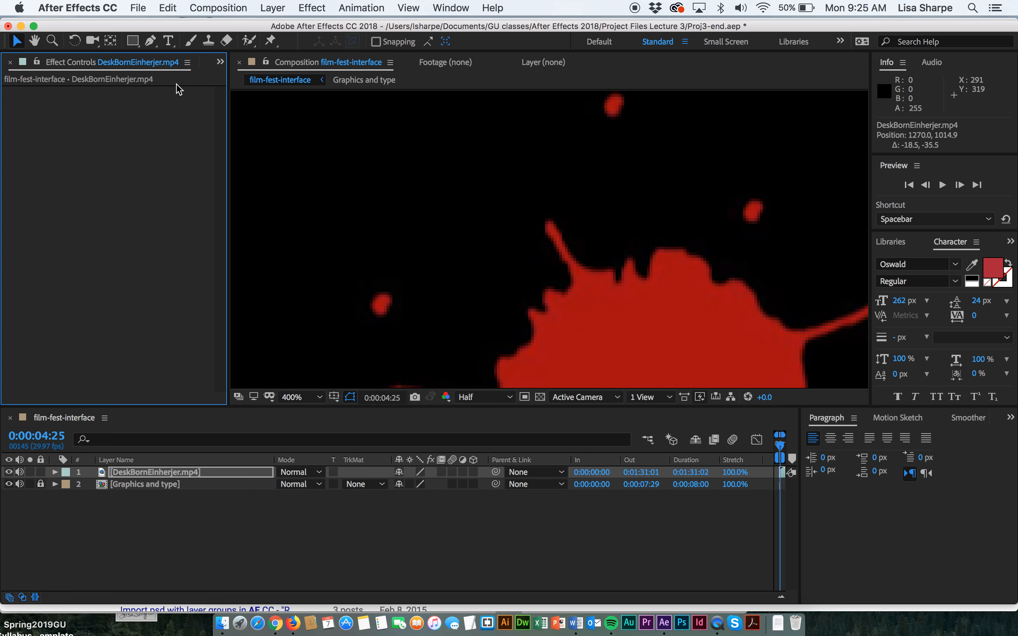
{"action": "left_click", "coordinate": [190, 63]}
{"action": "left_click", "coordinate": [190, 64]}
{"action": "left_click_drag", "start_coordinate": [550, 275], "coordinate": [581, 314]}
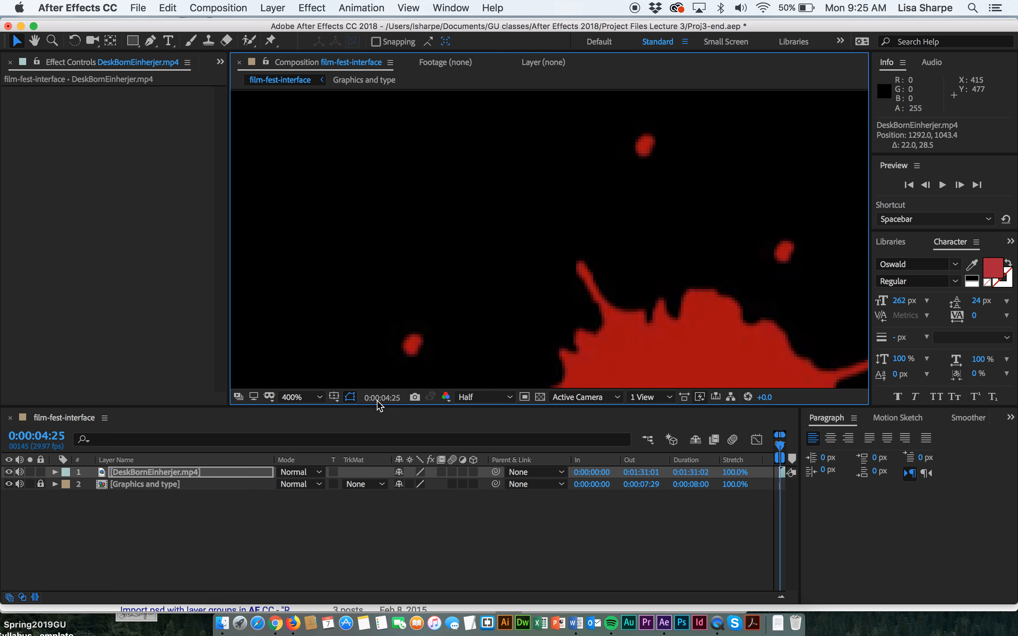
Scale the DeskBornEinherjer.mp4 layer down proportionally to roughly half the composition's width.
{"action": "left_click", "coordinate": [320, 399]}
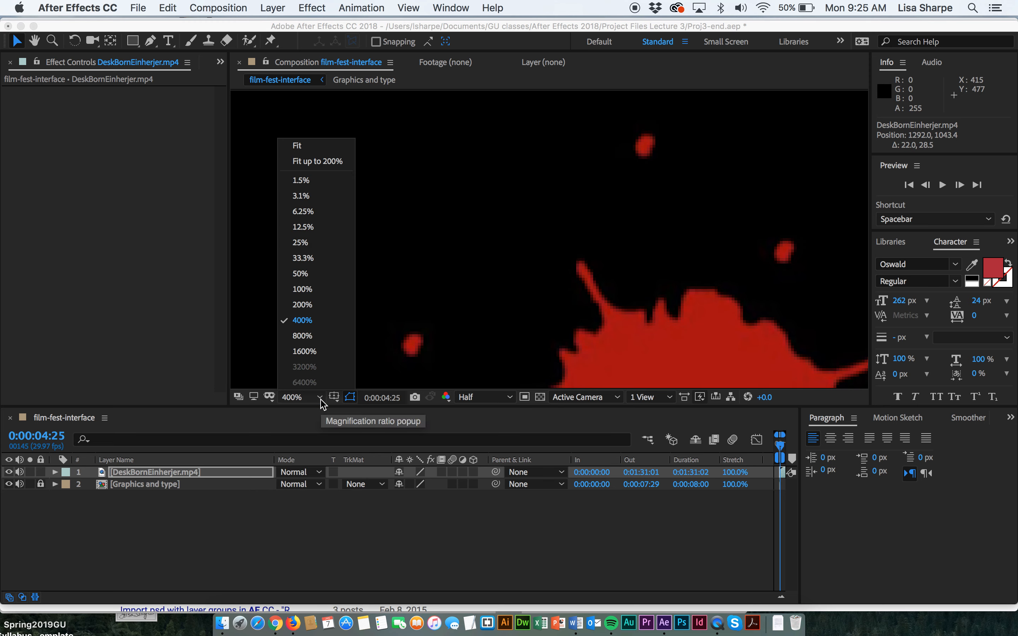
{"action": "left_click", "coordinate": [314, 246]}
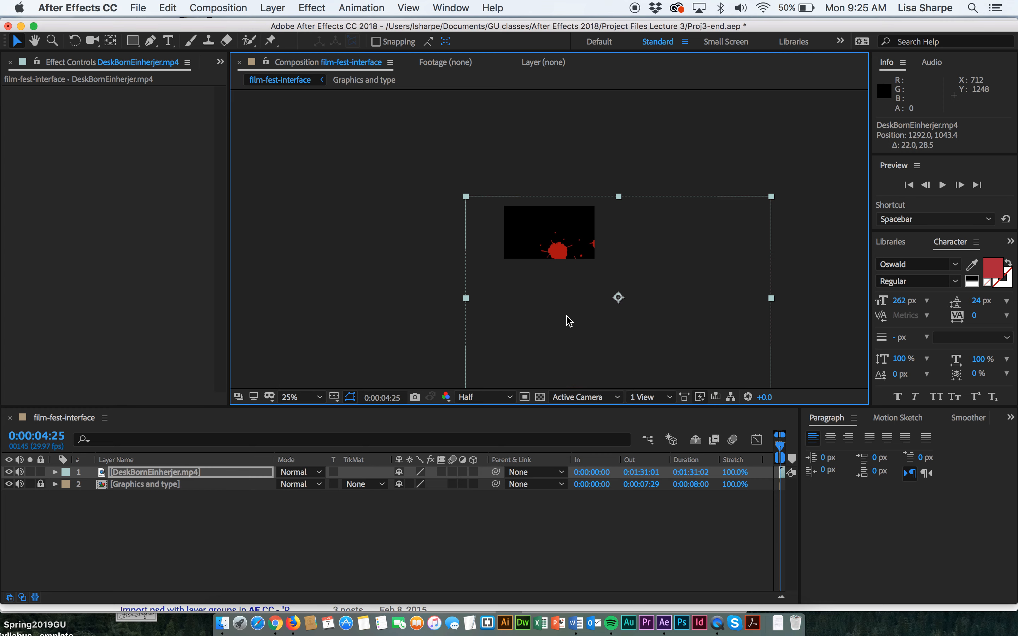
{"action": "key", "text": "comma"}
{"action": "key", "text": "comma"}
{"action": "key", "text": "period"}
{"action": "key", "text": "period"}
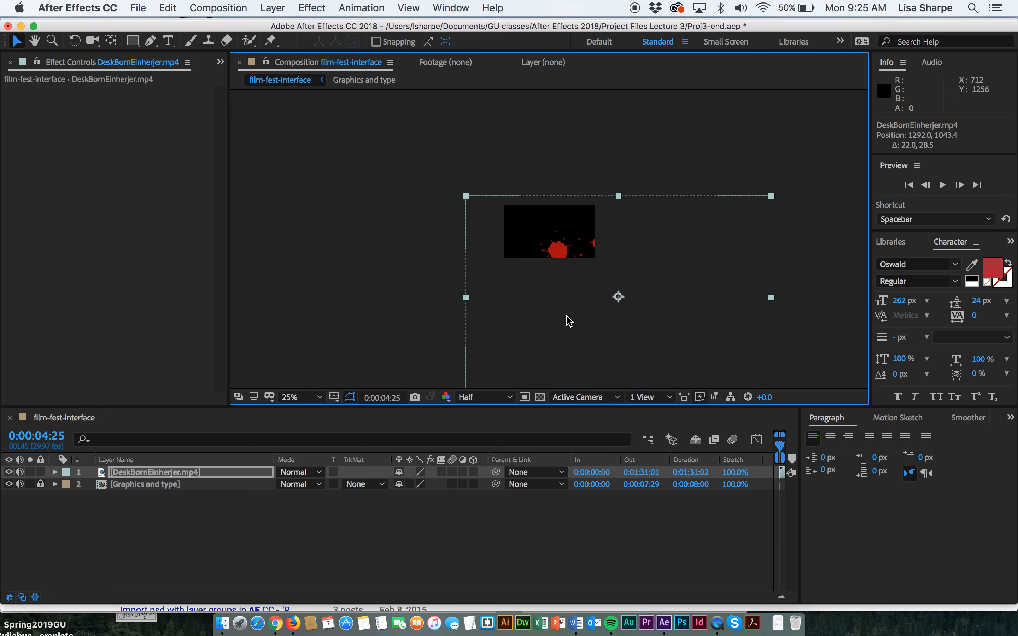
{"action": "left_click", "coordinate": [774, 196]}
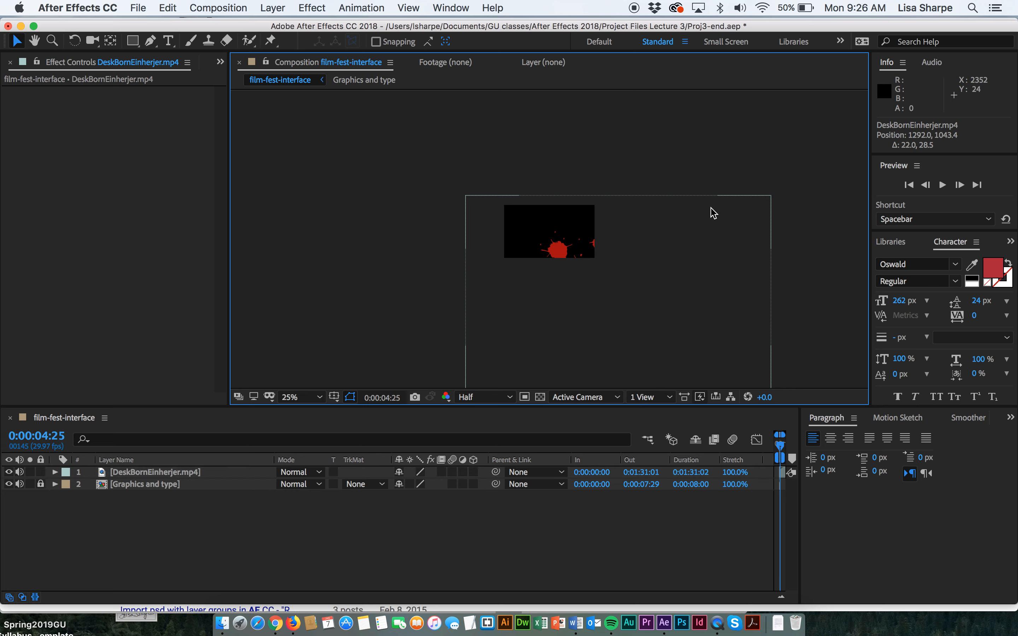
{"action": "left_click", "coordinate": [759, 199]}
{"action": "left_click_drag", "start_coordinate": [774, 202], "coordinate": [641, 258]}
Position the scaled DeskBornEinherjer.mp4 layer beneath the CATEGORY ANIMATION title, at about 650, 363.
{"action": "left_click_drag", "start_coordinate": [637, 300], "coordinate": [573, 238]}
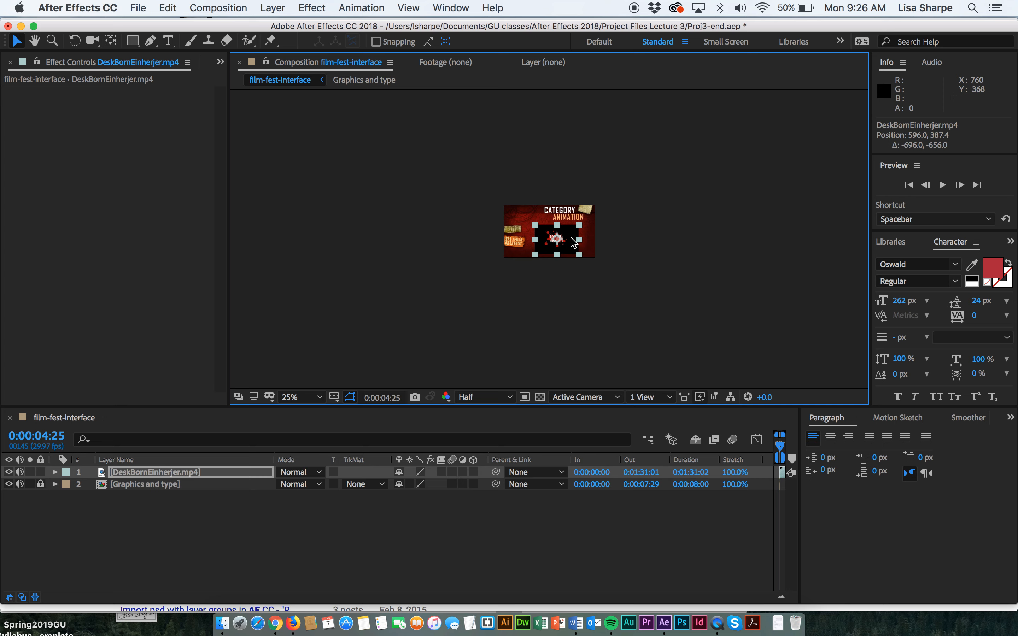
{"action": "left_click", "coordinate": [322, 399]}
{"action": "left_click", "coordinate": [315, 148]}
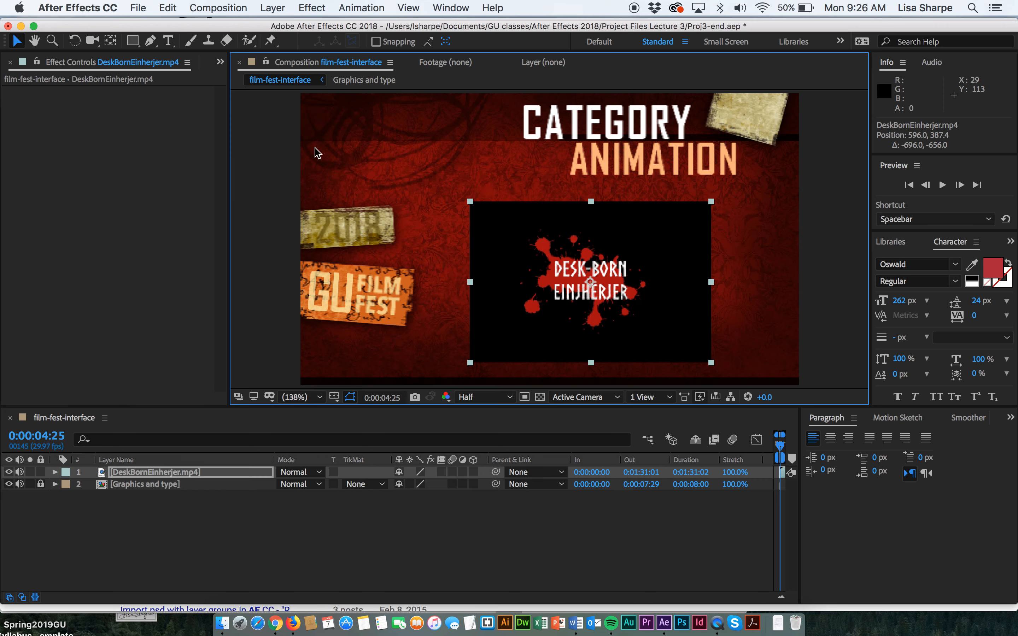
{"action": "mouse_move", "coordinate": [594, 292]}
{"action": "left_mouse_down"}
{"action": "mouse_move", "coordinate": [638, 283]}
{"action": "mouse_move", "coordinate": [611, 287]}
{"action": "left_mouse_up"}
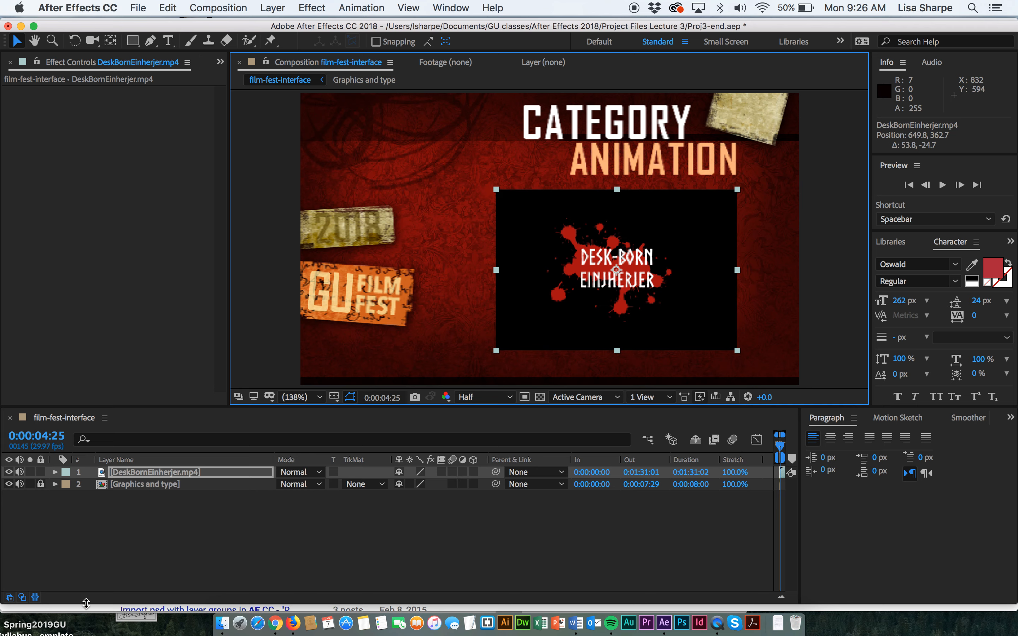
Hide the timeline's In, Out, Duration and Stretch columns and its transfer controls.
{"action": "left_click", "coordinate": [35, 597]}
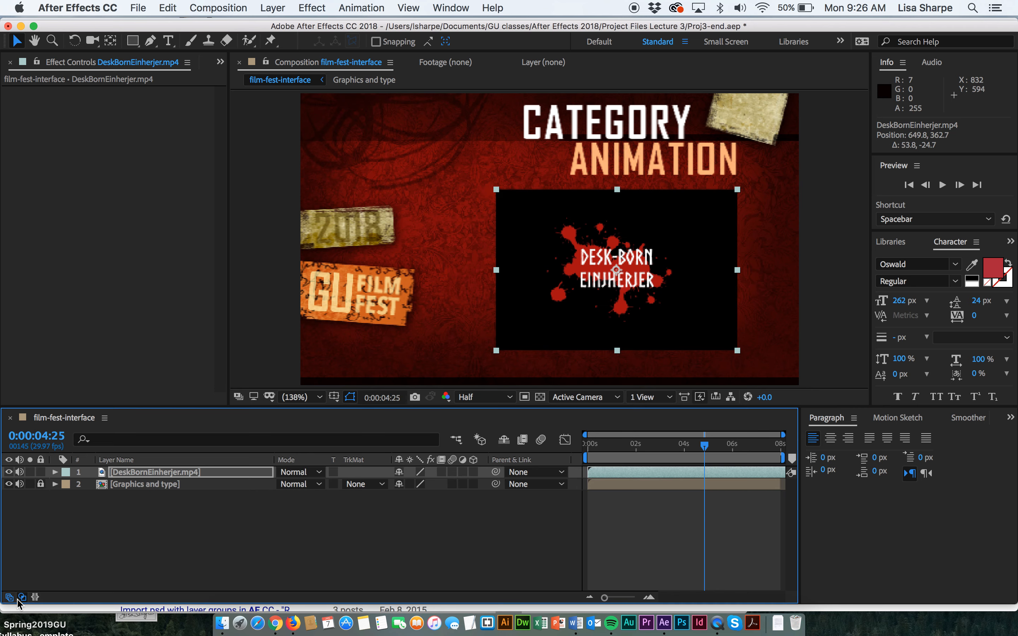
{"action": "left_click", "coordinate": [22, 598]}
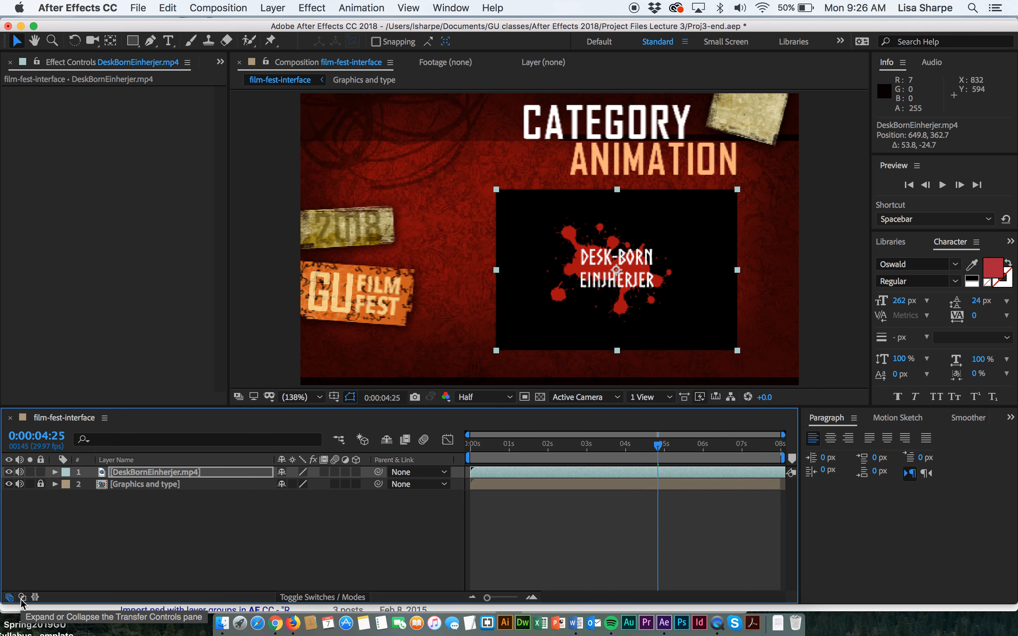
Return the current time to 0:00:00:00 and preview the composition, stopping playback at about 0:00:03:22.
{"action": "left_click_drag", "start_coordinate": [661, 447], "coordinate": [412, 476]}
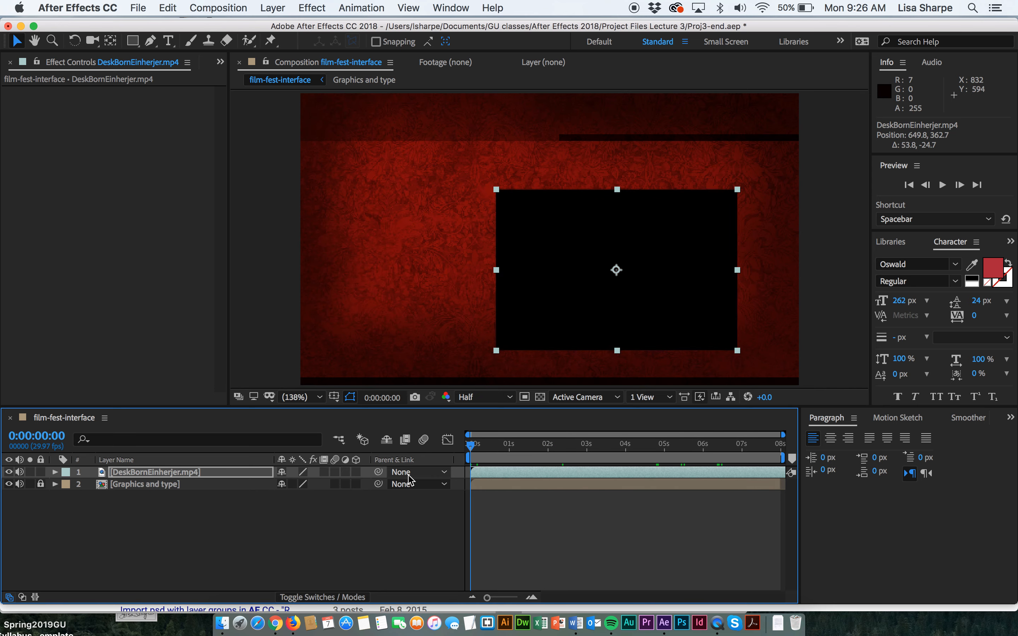
{"action": "key", "text": "space"}
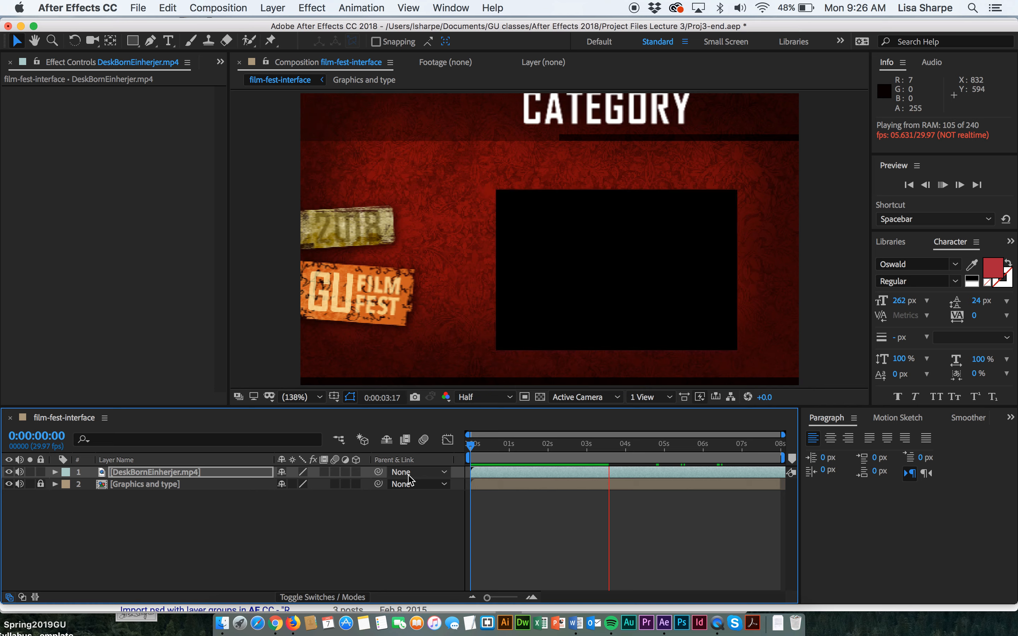
{"action": "key", "text": "space"}
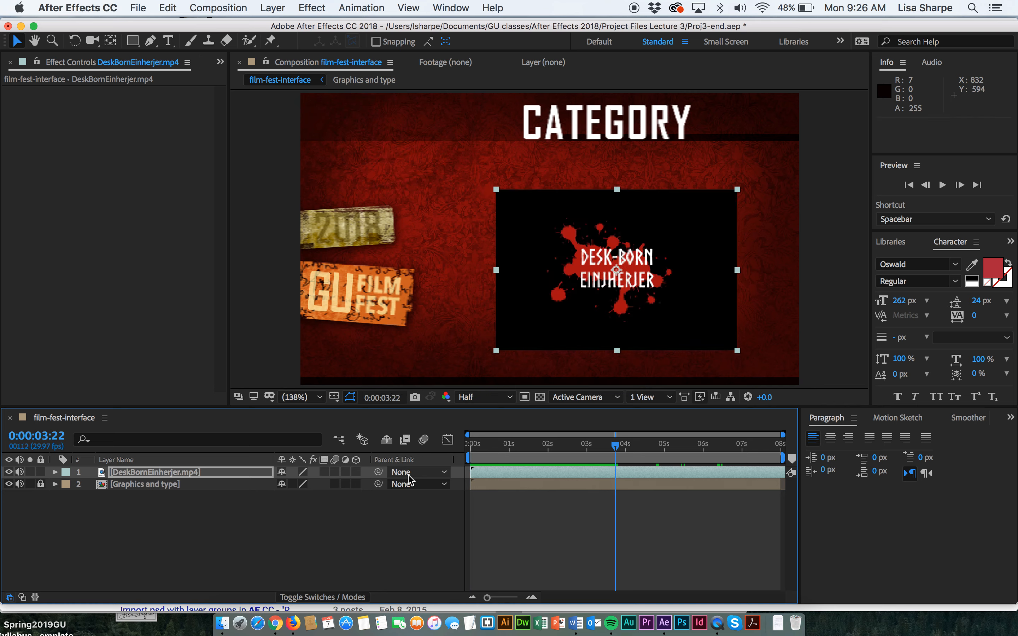